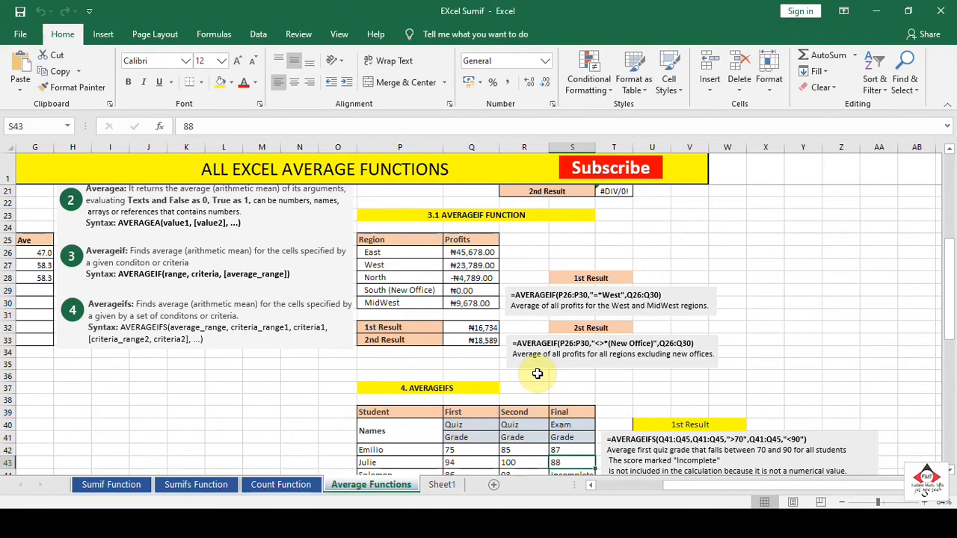
# - Clear the Final Exam grade in cell S43 of the AVERAGEIFS table and save the workbook
pyautogui.press('BackSpace')
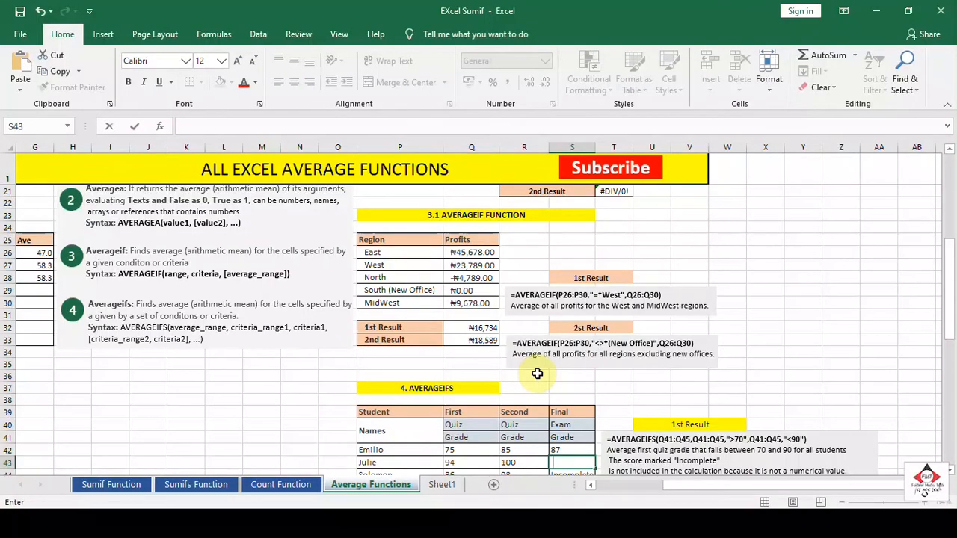
pyautogui.hotkey('ctrl', 's')
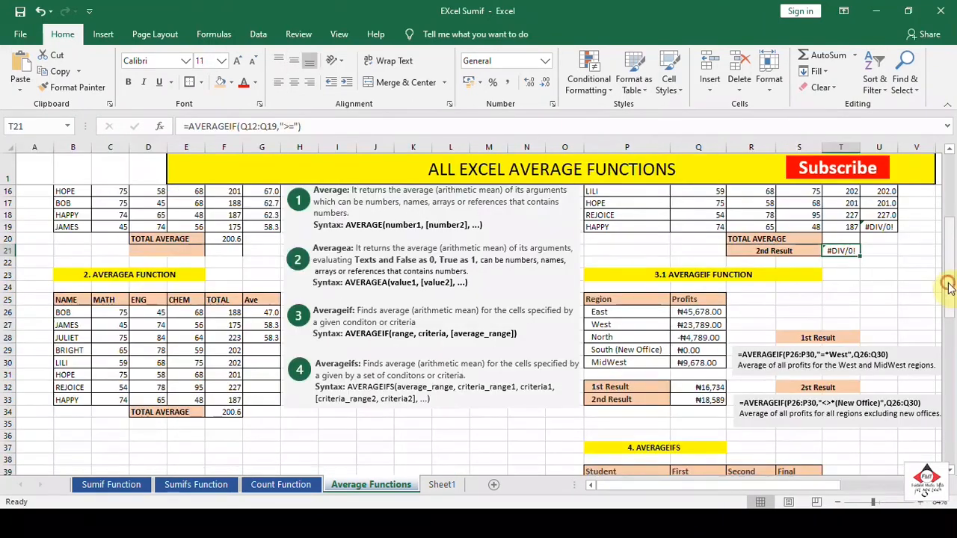
# - Examine the Region and Profits columns of the 3.1 AVERAGEIF FUNCTION table
pyautogui.moveTo(946, 278); pyautogui.dragTo(948, 290)
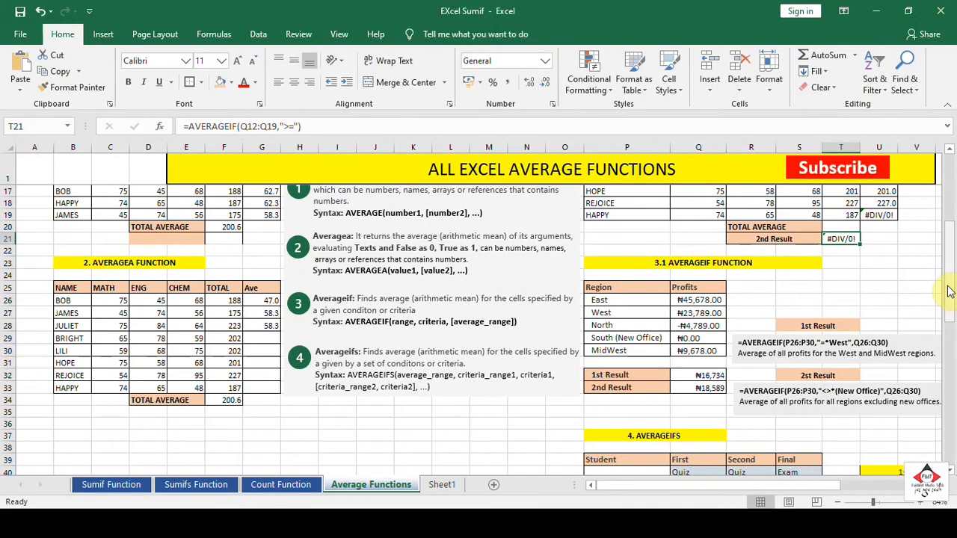
pyautogui.click(611, 296)
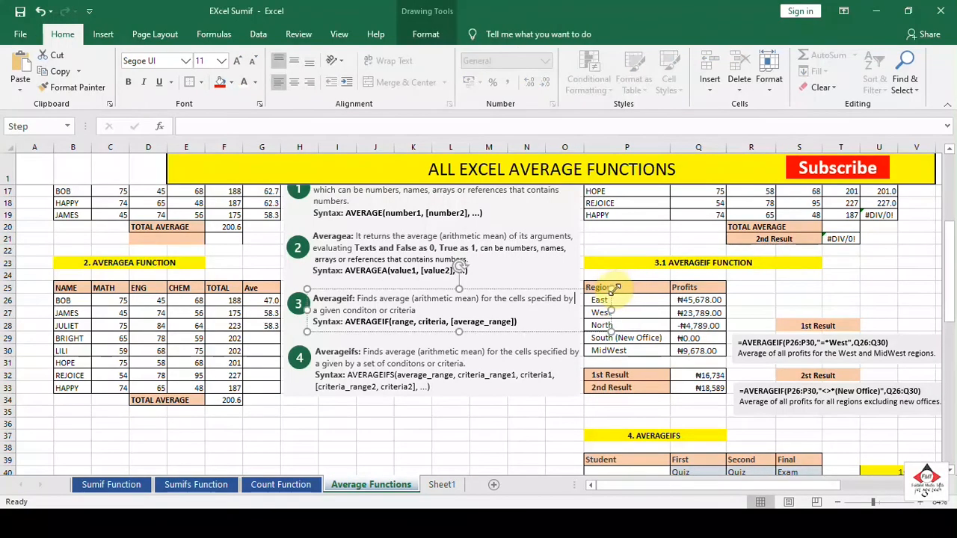
pyautogui.click(633, 286)
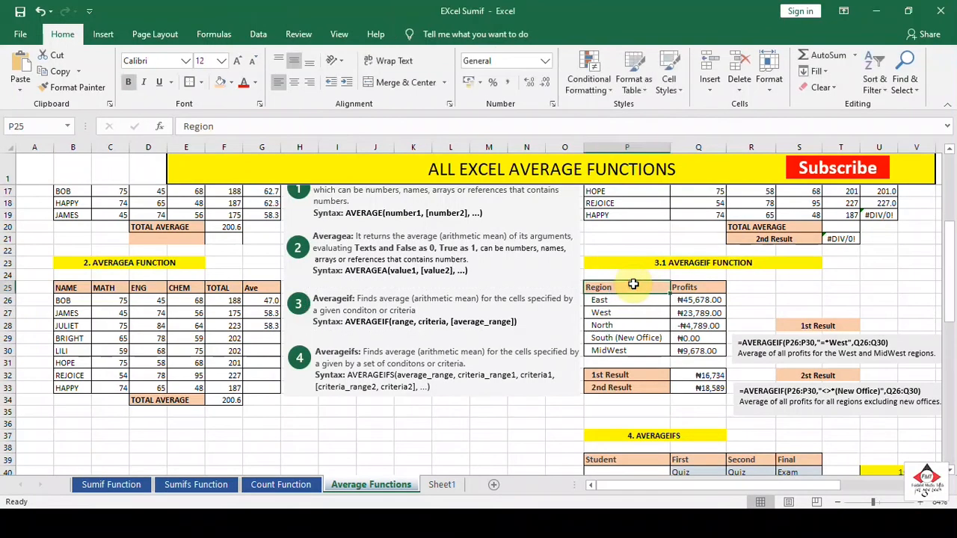
pyautogui.click(698, 288)
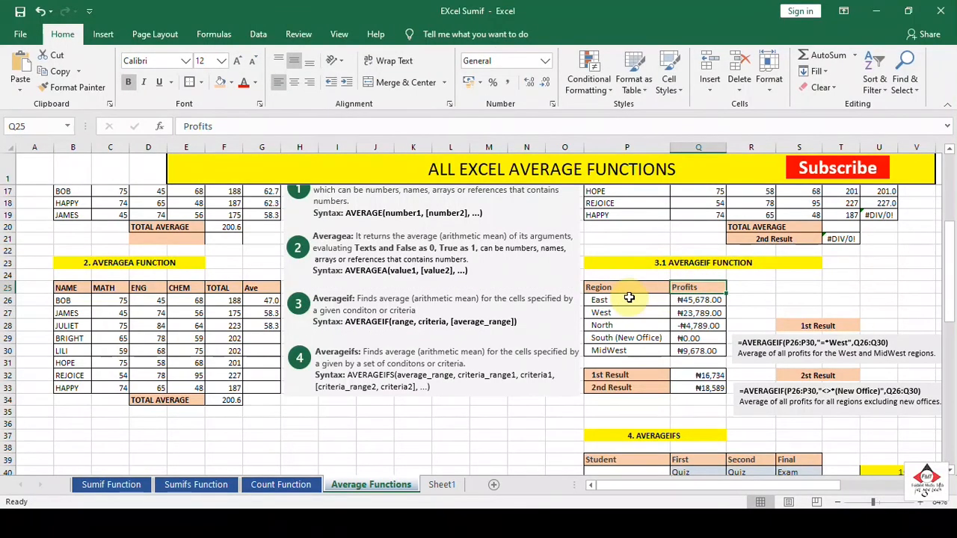
pyautogui.click(628, 299)
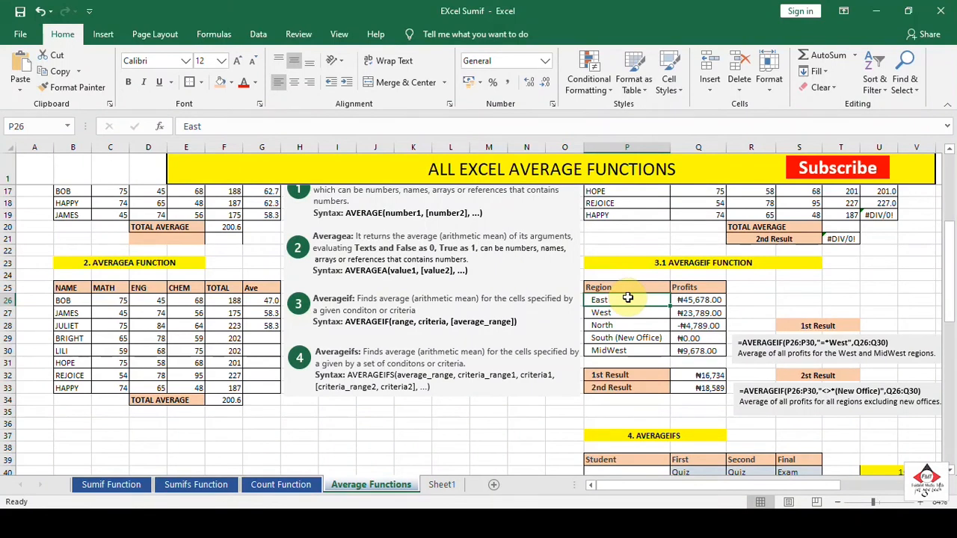
pyautogui.click(706, 300)
# - Clear the existing 1st Result and 2nd Result formulas in cells Q32 and Q33
pyautogui.click(703, 375)
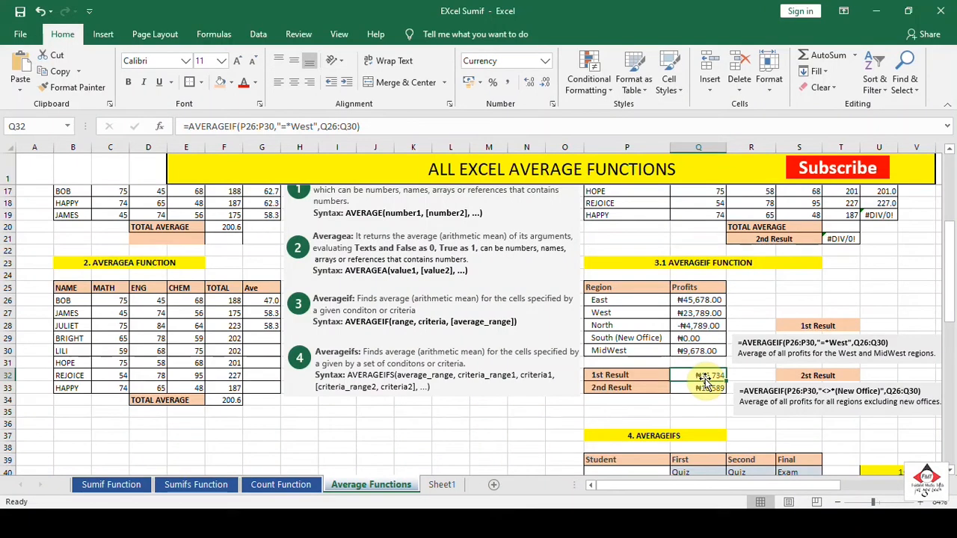
pyautogui.click(706, 388)
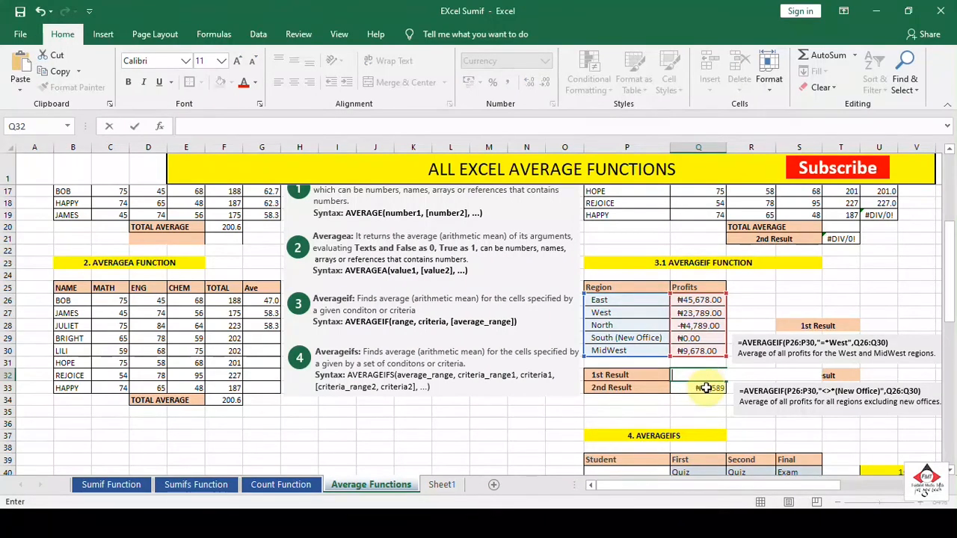
pyautogui.press('Delete')
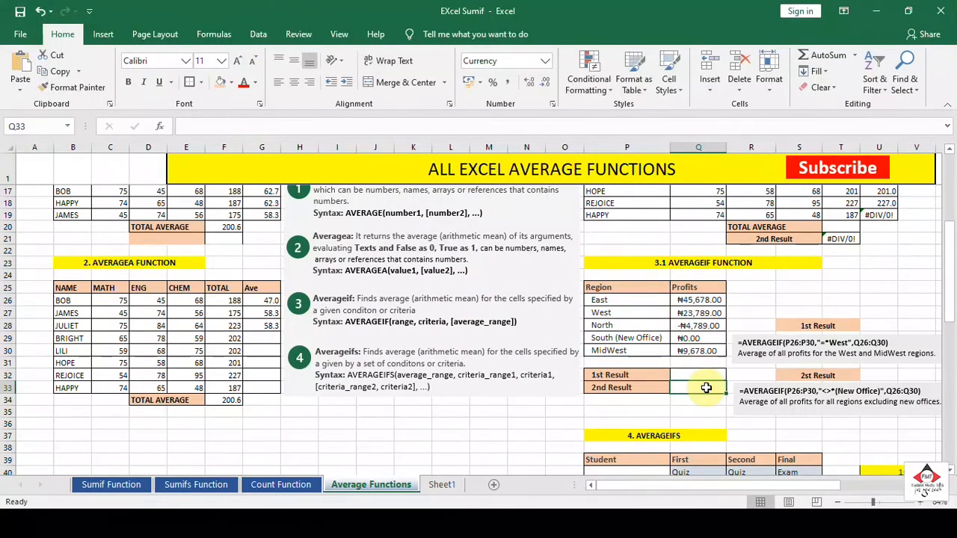
# - Begin an AVERAGEIF formula in the 1st Result cell Q32 with the regions P26:P30 as its range
pyautogui.click(767, 299)
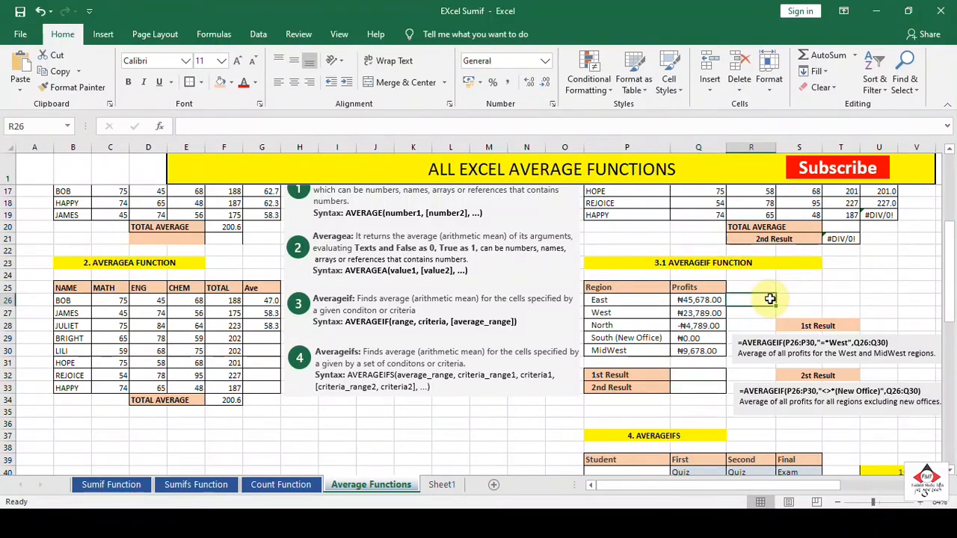
pyautogui.click(631, 302)
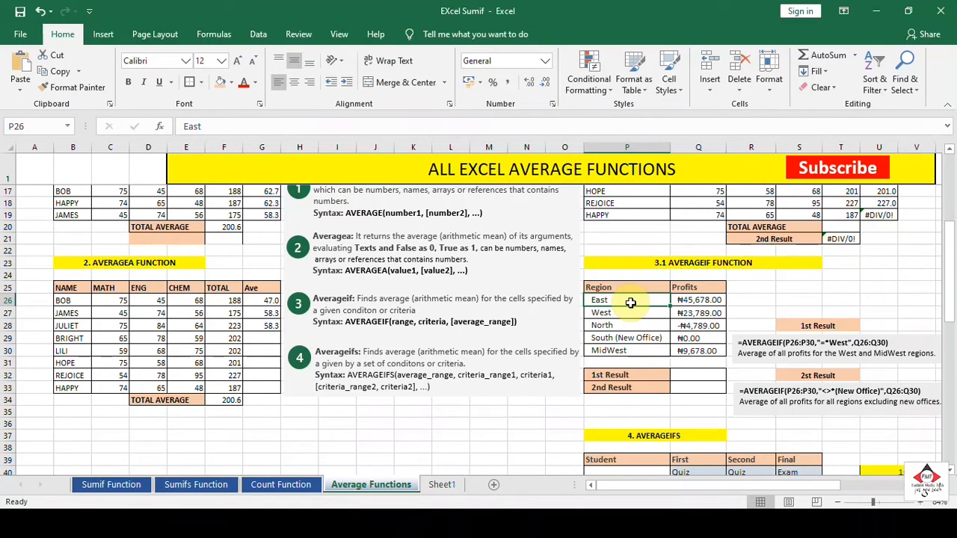
pyautogui.click(688, 374)
pyautogui.write('=avera')
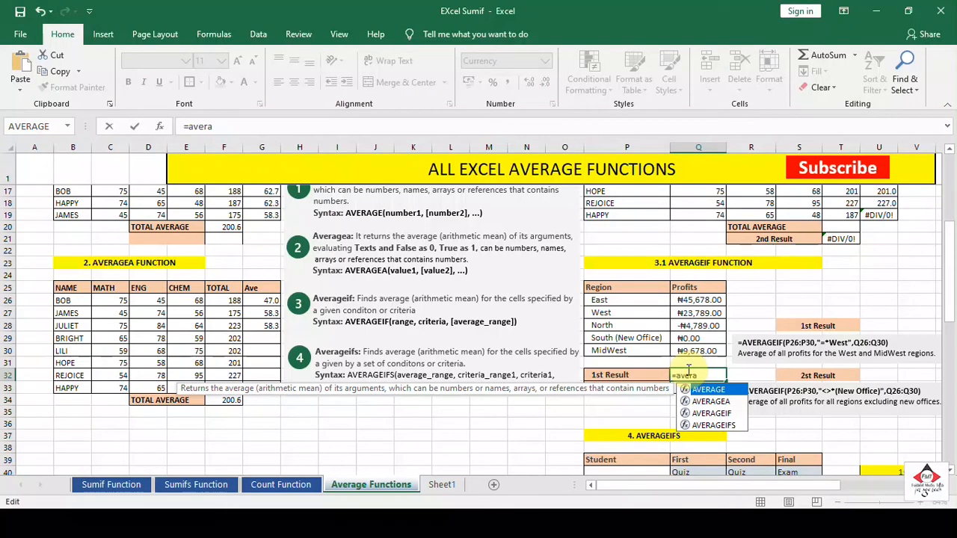
pyautogui.press('Down')
pyautogui.press('Down')
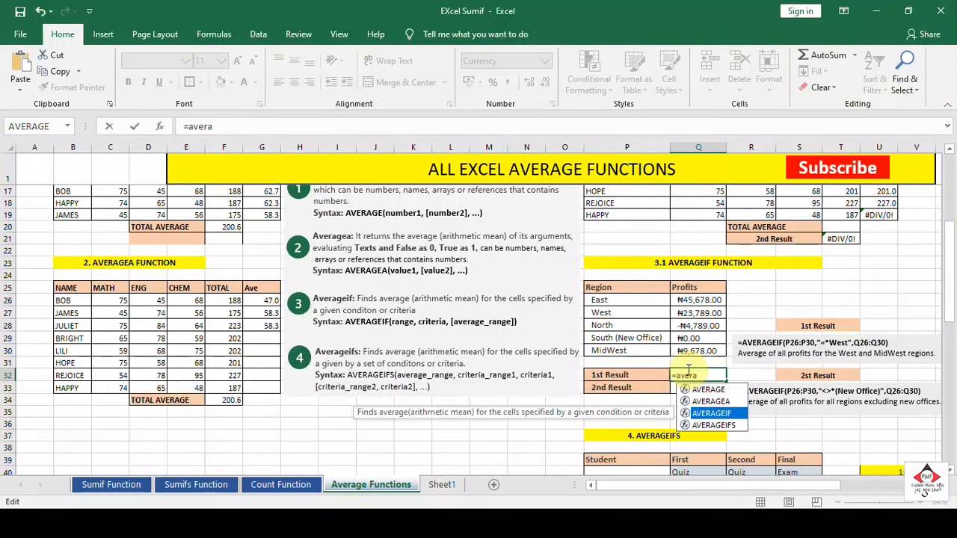
pyautogui.press('Tab')
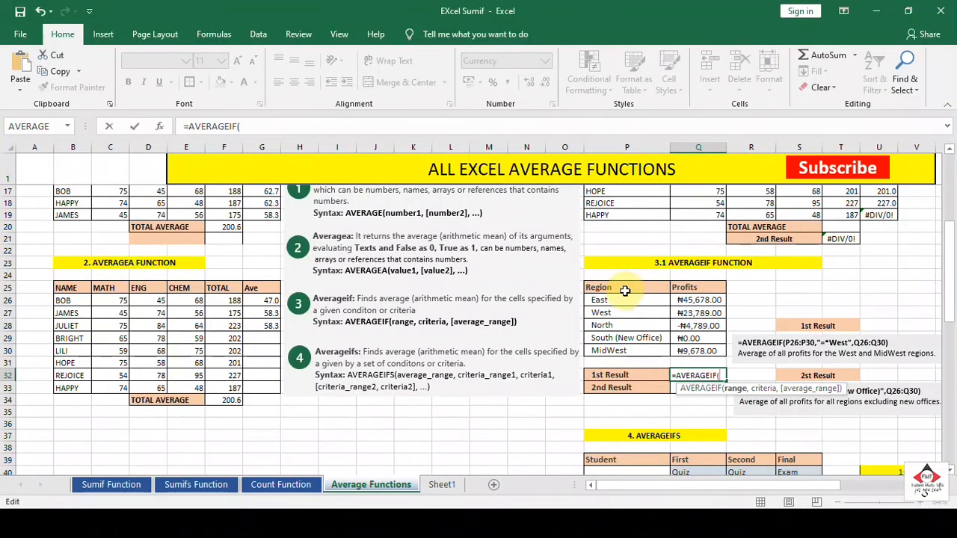
pyautogui.click(625, 299)
pyautogui.hotkey('shift', 'Down')
pyautogui.hotkey('shift', 'Down')
pyautogui.hotkey('shift', 'Down')
pyautogui.hotkey('shift', 'Down')
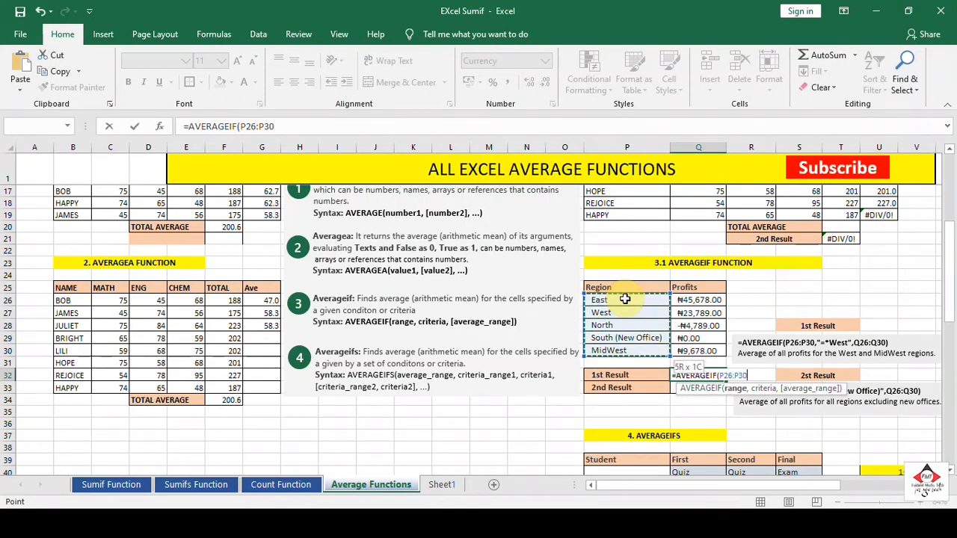
pyautogui.write(',')
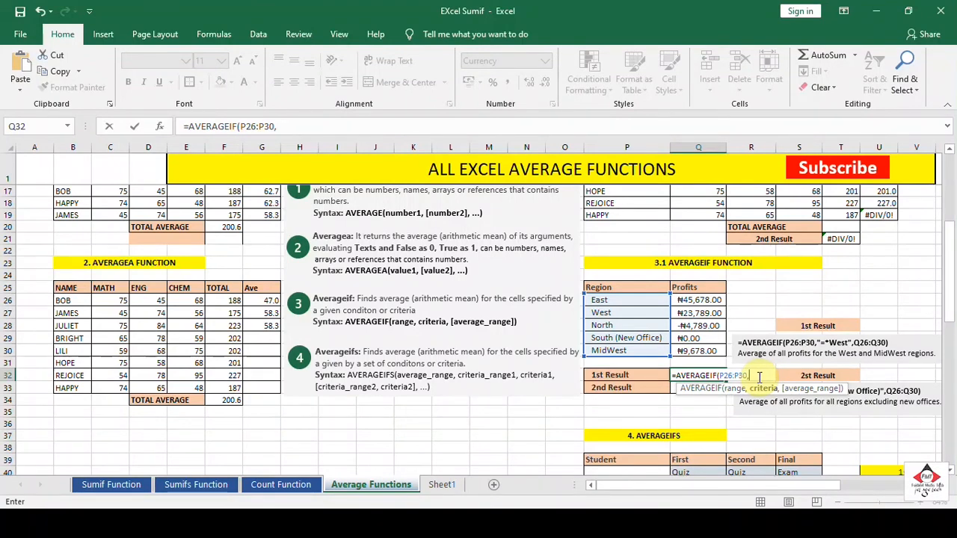
# - Complete the Q32 formula with the criteria "=*West" and the profits Q26:Q30 as the average range
pyautogui.write('"')
pyautogui.write('=')
pyautogui.write('"')
pyautogui.write('Wes')
pyautogui.write('t')
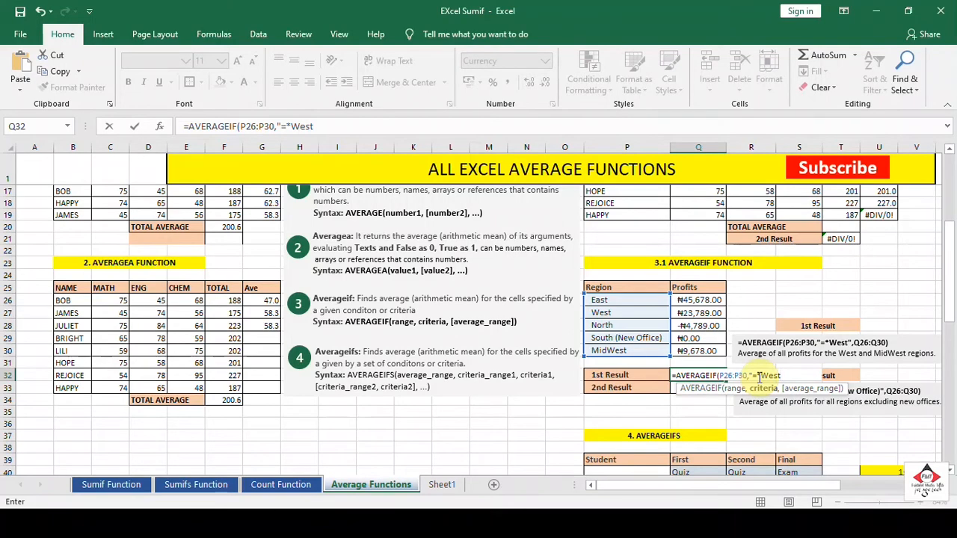
pyautogui.write('",')
pyautogui.click(702, 302)
pyautogui.hotkey('shift', 'Down')
pyautogui.hotkey('shift', 'Down')
pyautogui.hotkey('shift', 'Down')
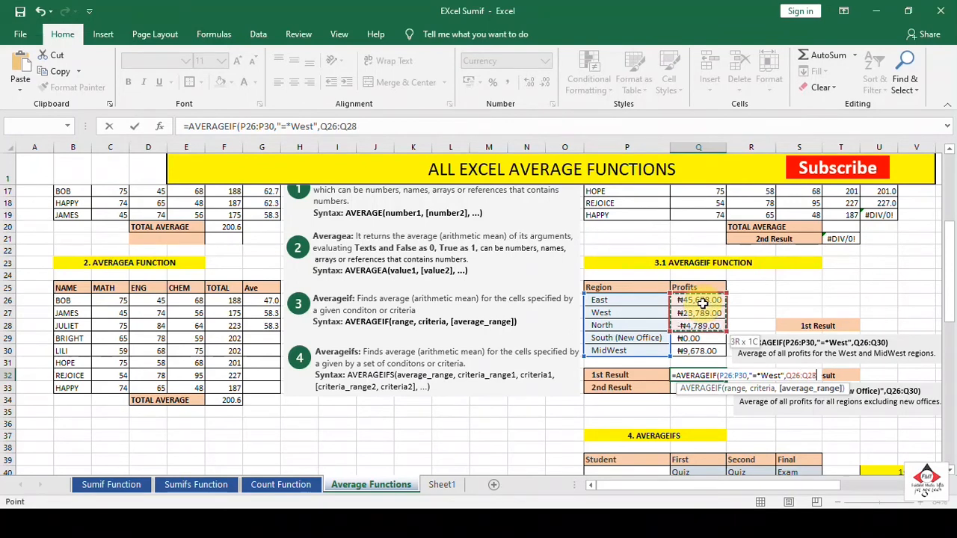
pyautogui.hotkey('shift', 'Down')
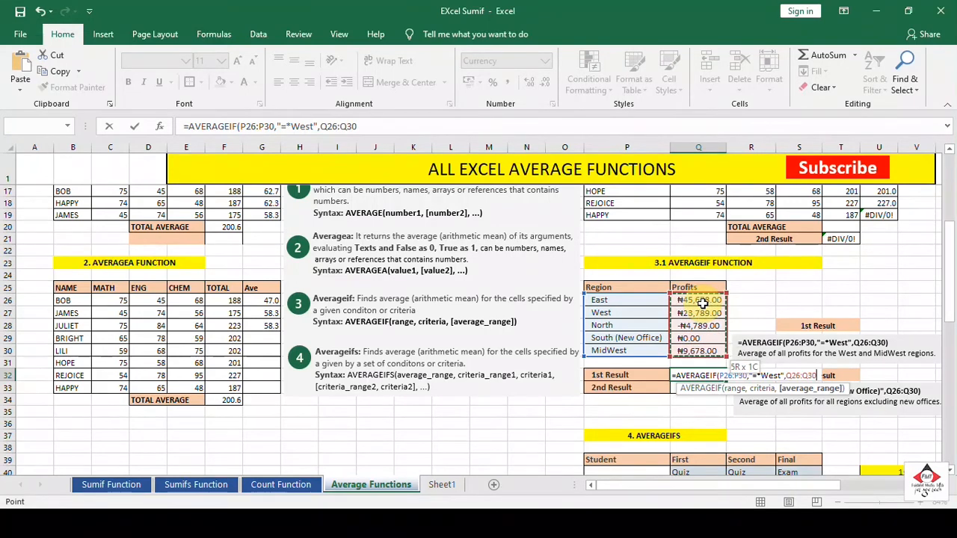
pyautogui.press('Return')
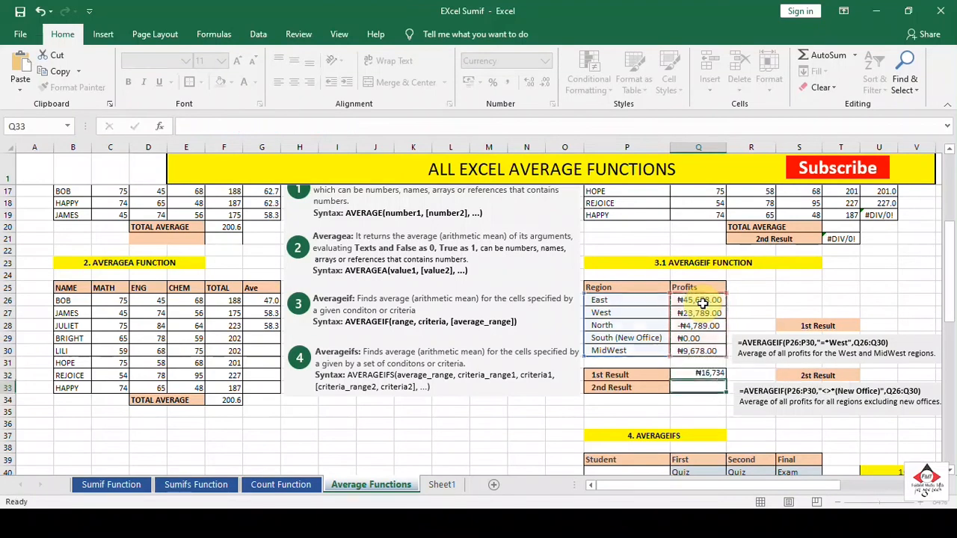
# - Begin an AVERAGEIF formula in the 2nd Result cell Q33 with the regions P26:P30 as its range
pyautogui.click(603, 312)
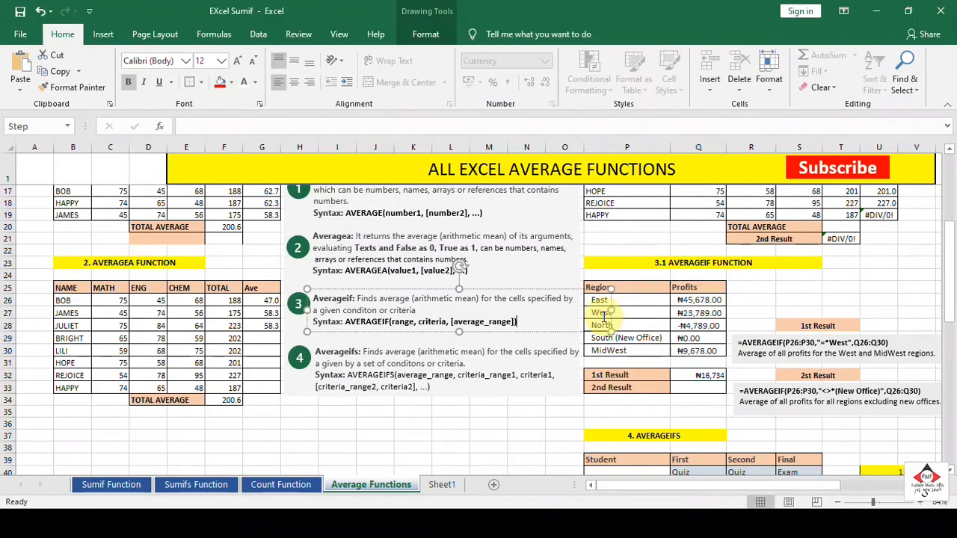
pyautogui.click(646, 350)
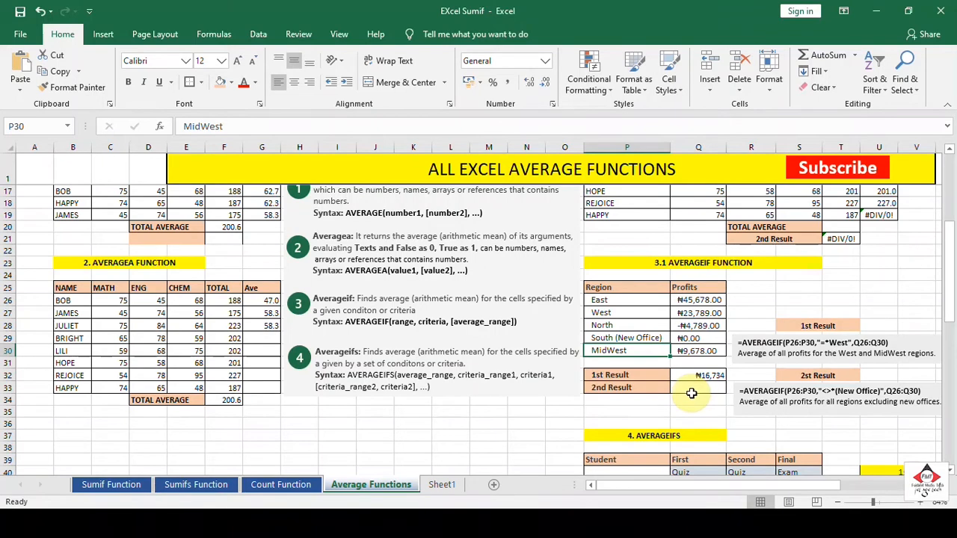
pyautogui.click(697, 388)
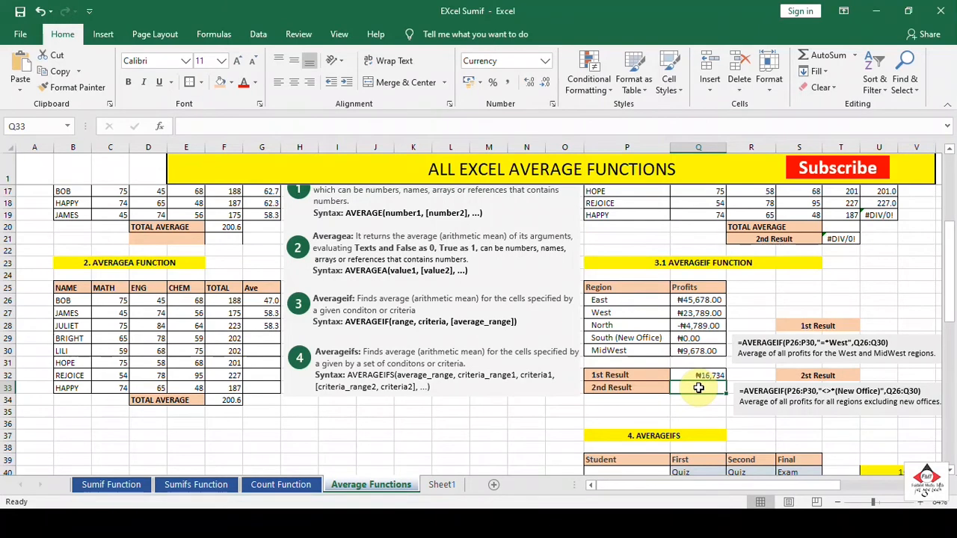
pyautogui.write('=a')
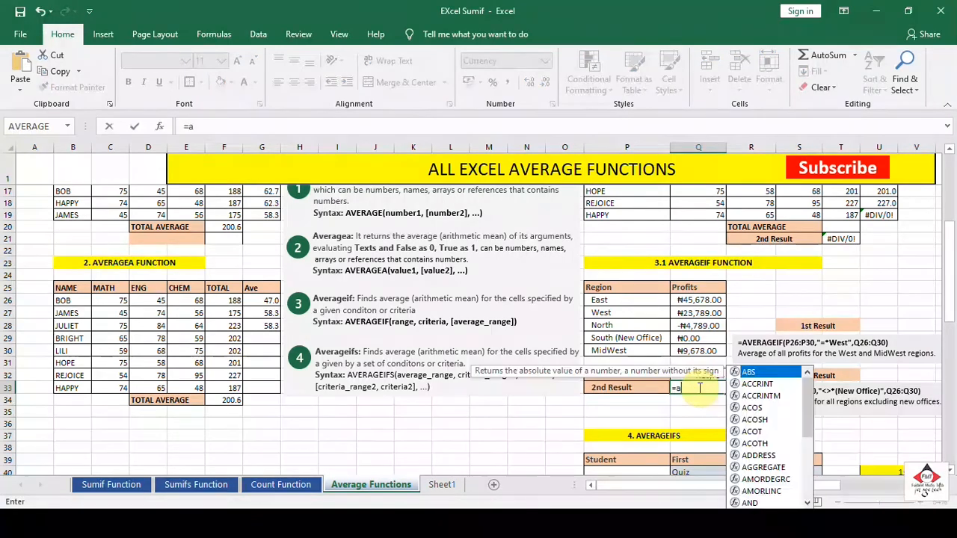
pyautogui.write('er')
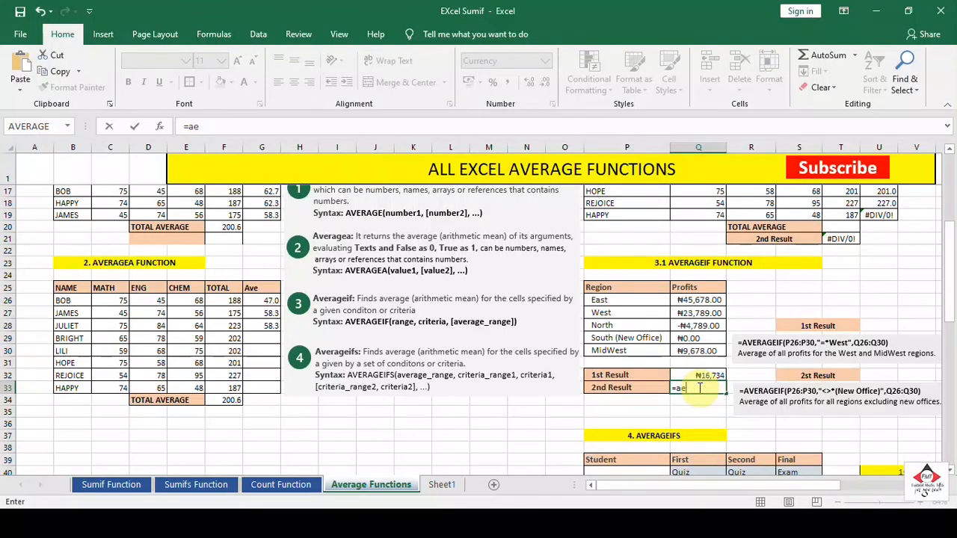
pyautogui.press('BackSpace')
pyautogui.press('BackSpace')
pyautogui.write('ve')
pyautogui.press('Down')
pyautogui.press('Down')
pyautogui.press('Down')
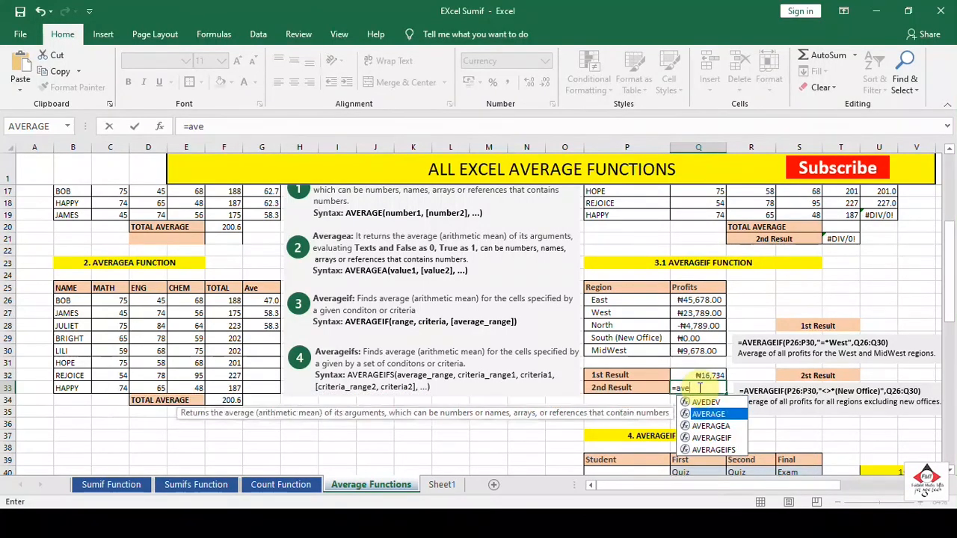
pyautogui.press('Tab')
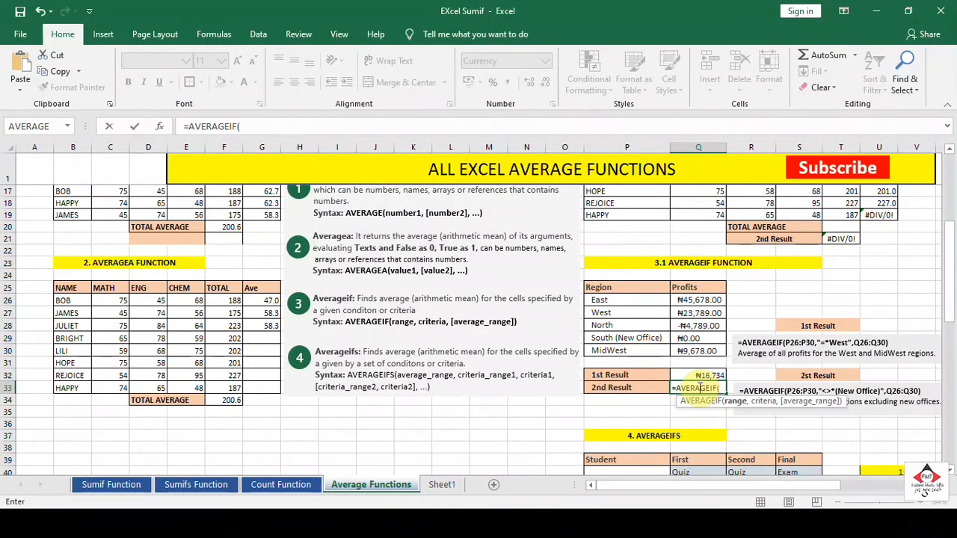
pyautogui.click(619, 299)
pyautogui.hotkey('shift', 'Down')
pyautogui.hotkey('shift', 'Down')
pyautogui.hotkey('shift', 'Down')
pyautogui.hotkey('shift', 'Down')
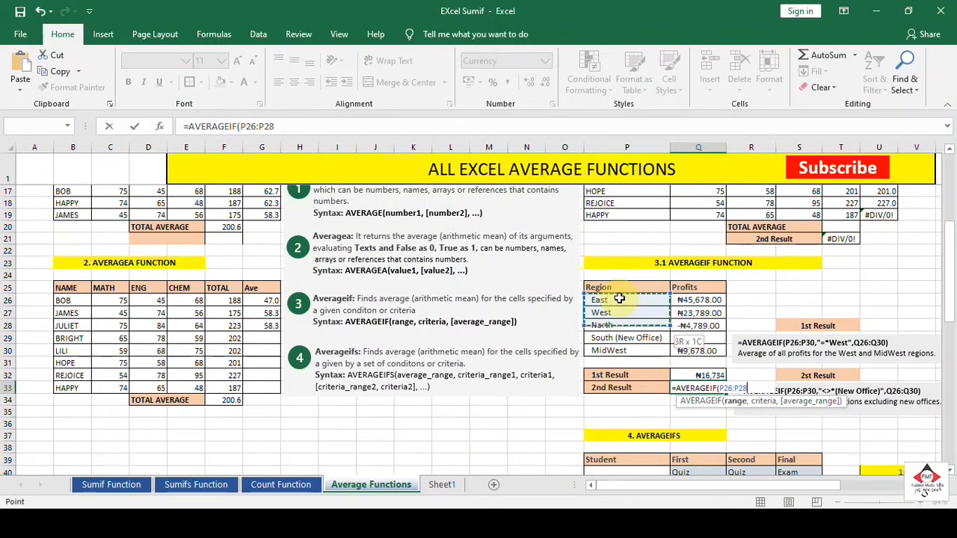
# - Complete the Q33 formula with the criteria "<>*(New Office)" and the profits Q26:Q30 as the average range
pyautogui.write(',"')
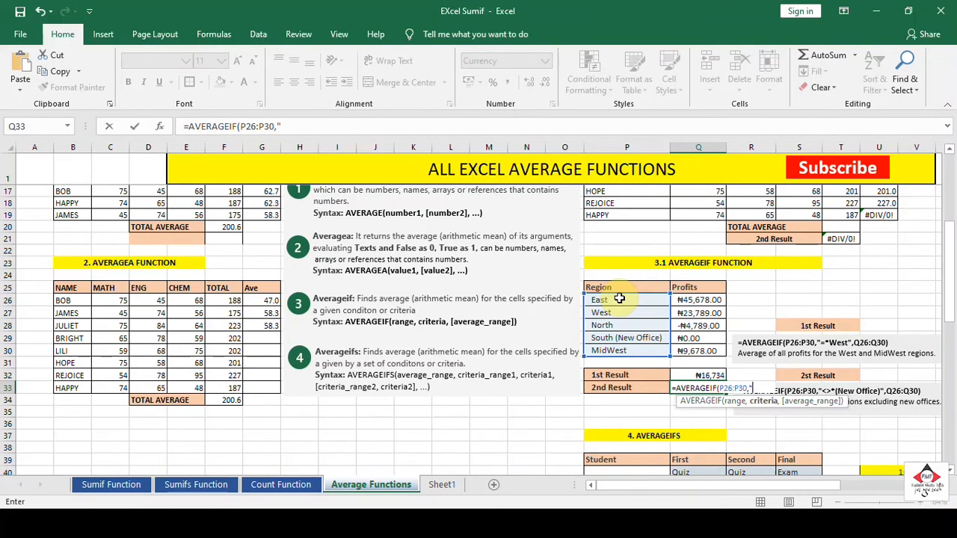
pyautogui.write('<>')
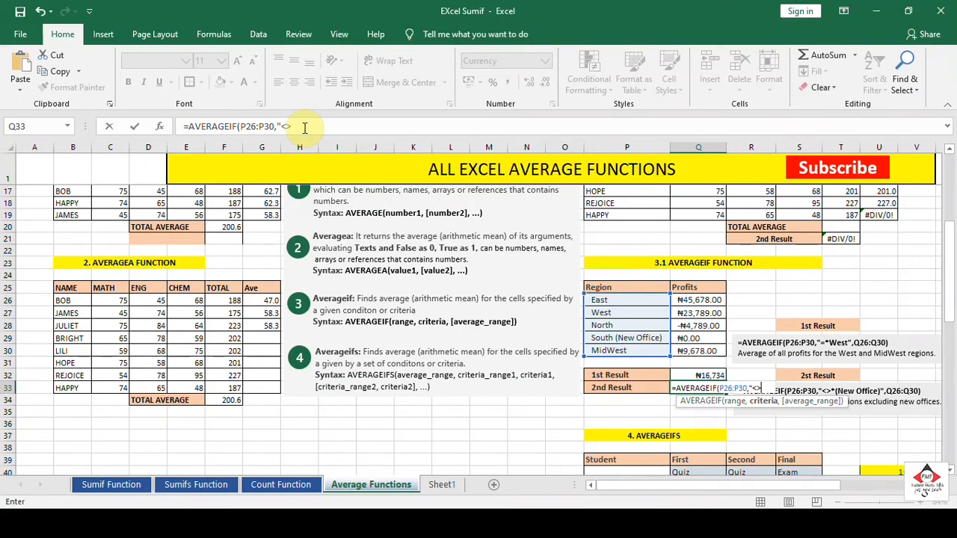
pyautogui.write('*(New Office')
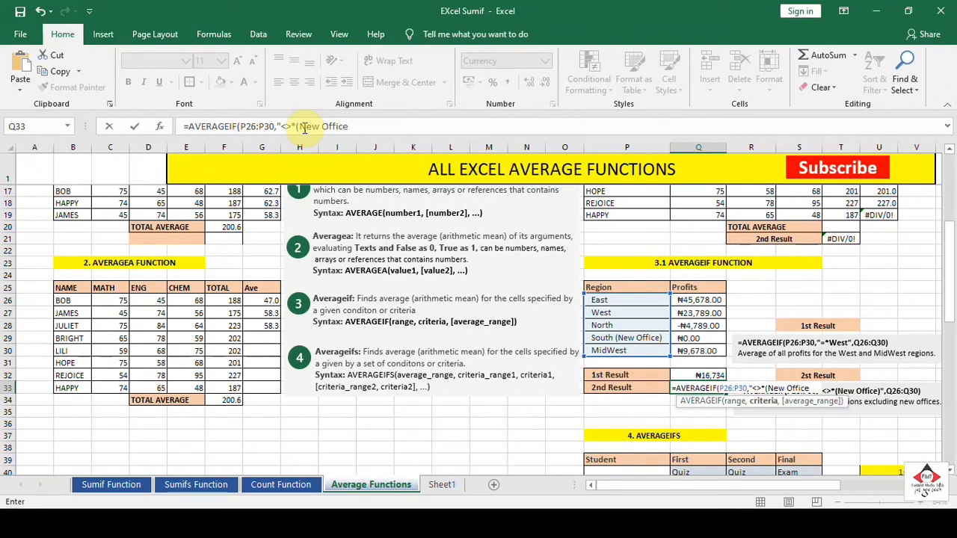
pyautogui.write(')",')
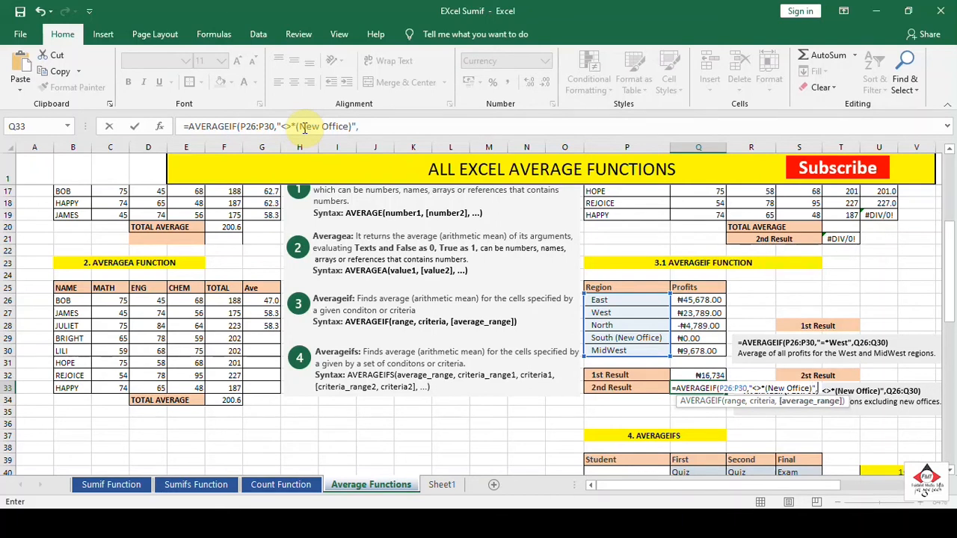
pyautogui.click(696, 300)
pyautogui.moveTo(695, 301); pyautogui.dragTo(696, 351)
pyautogui.write(')')
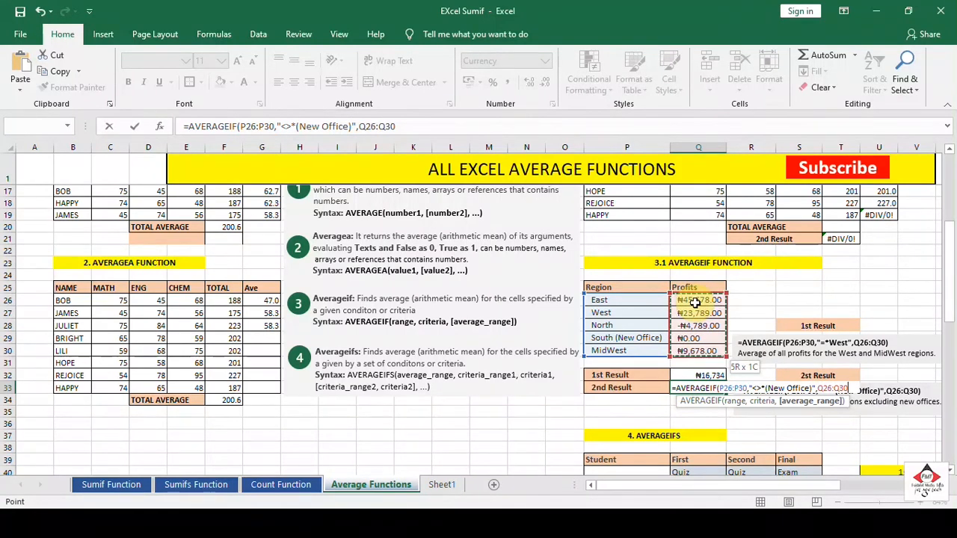
pyautogui.press('Return')
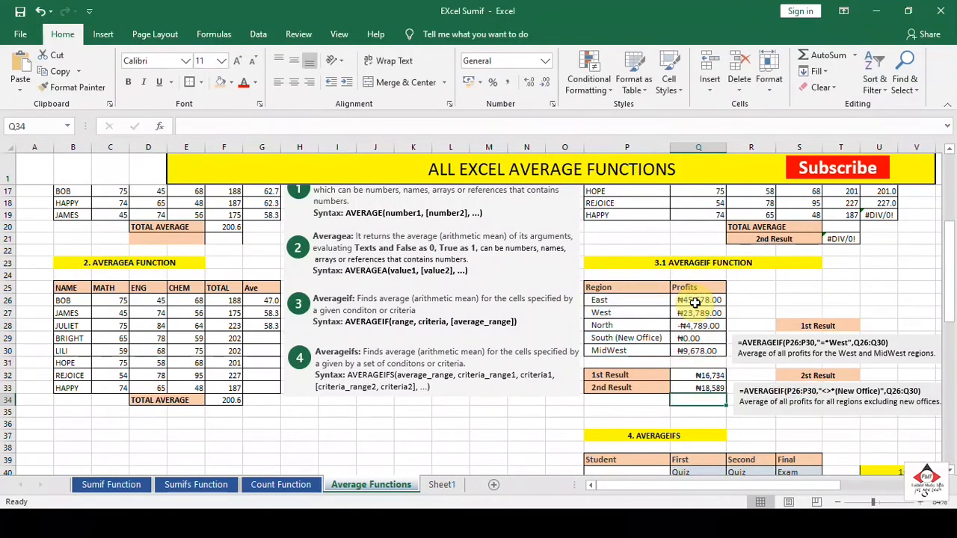
# - Review the 2nd Result formula in Q33, then examine the 4. AVERAGEIFS student grade table and its Incomplete entries
pyautogui.click(702, 388)
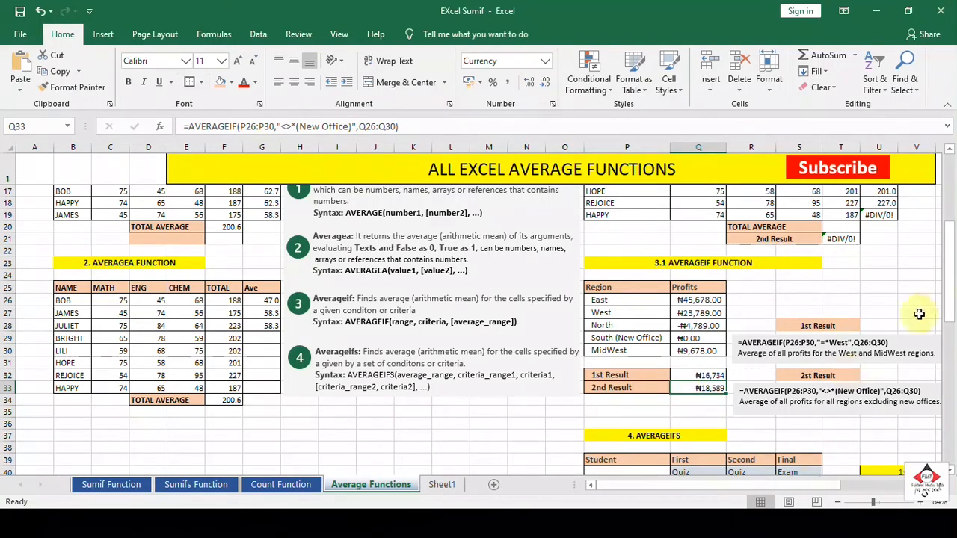
pyautogui.moveTo(951, 299); pyautogui.dragTo(954, 351)
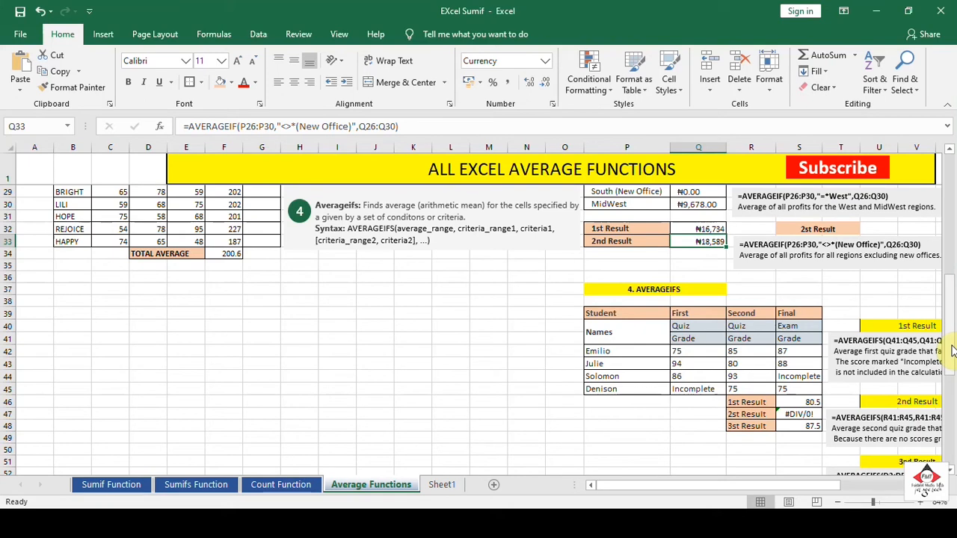
pyautogui.moveTo(759, 483); pyautogui.dragTo(827, 485)
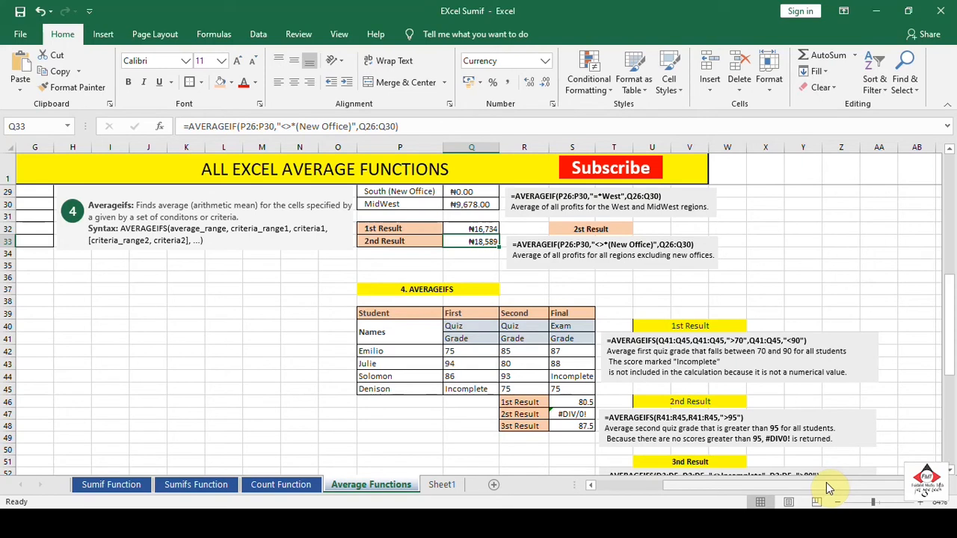
pyautogui.click(573, 383)
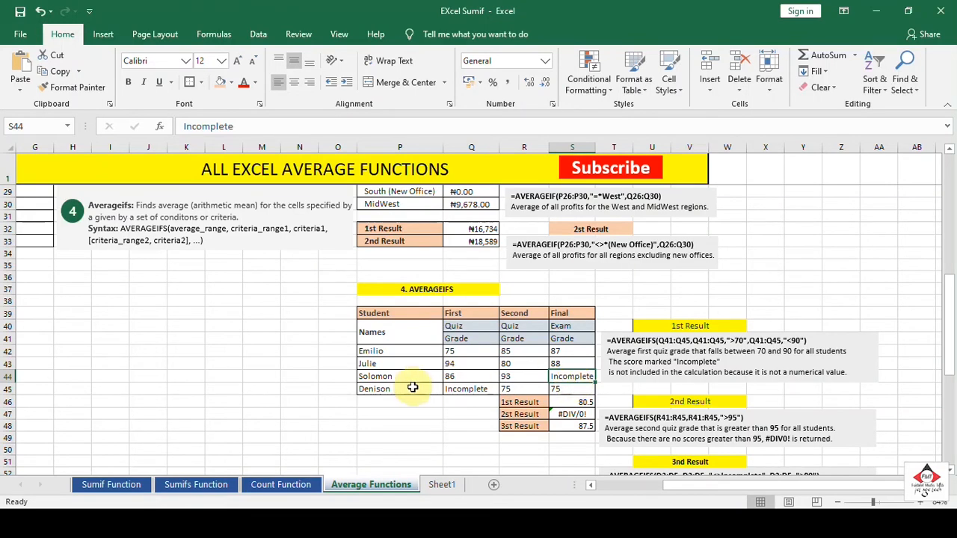
pyautogui.click(461, 379)
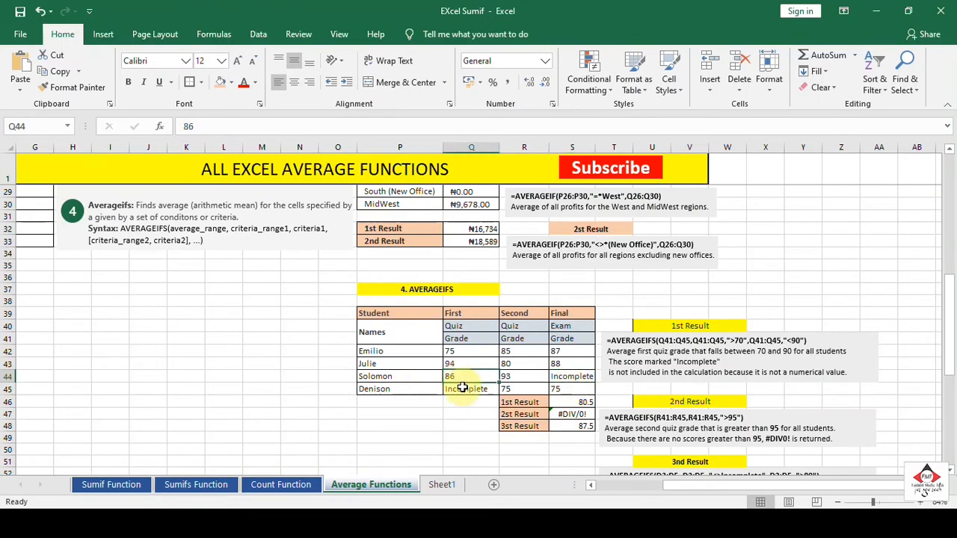
pyautogui.click(462, 388)
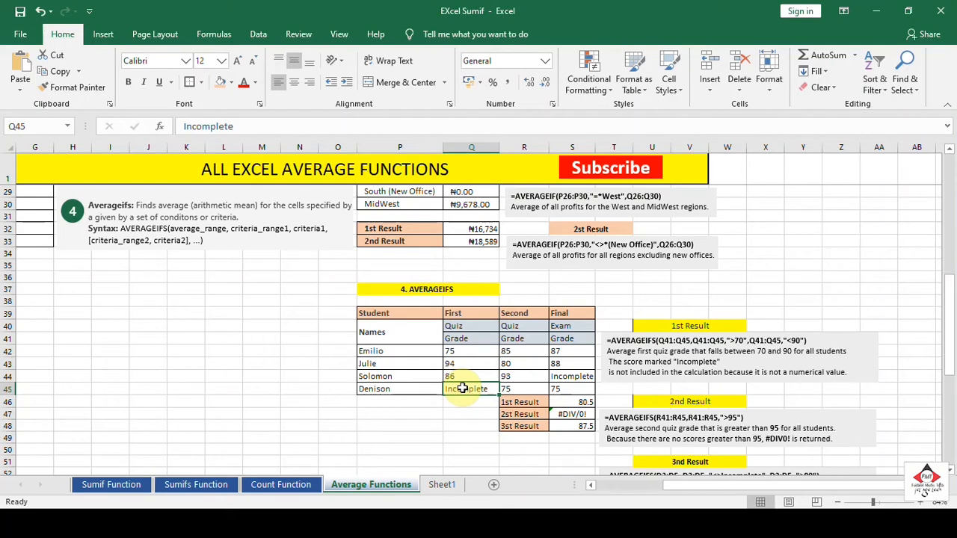
# - Clear the existing AVERAGEIFS formula from the 1st Result cell S46
pyautogui.click(585, 404)
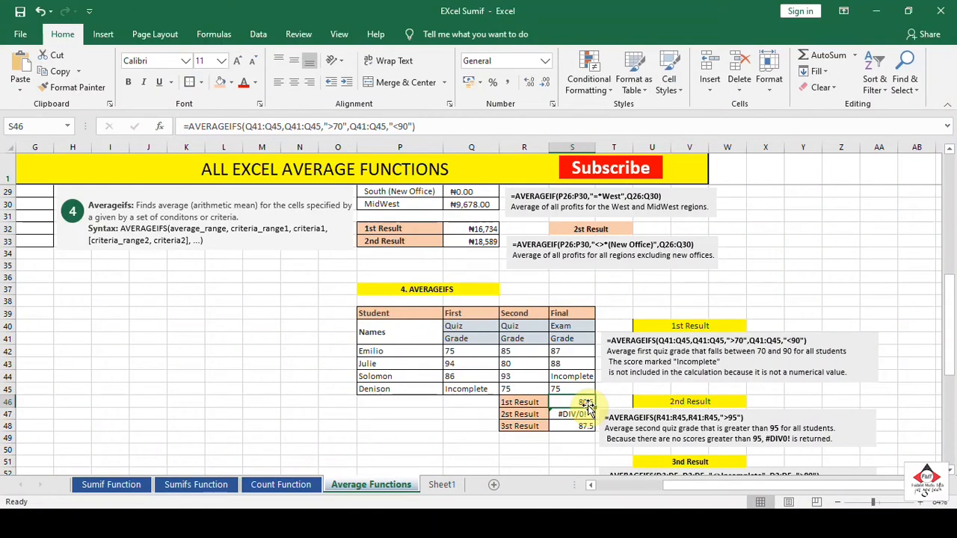
pyautogui.click(430, 126)
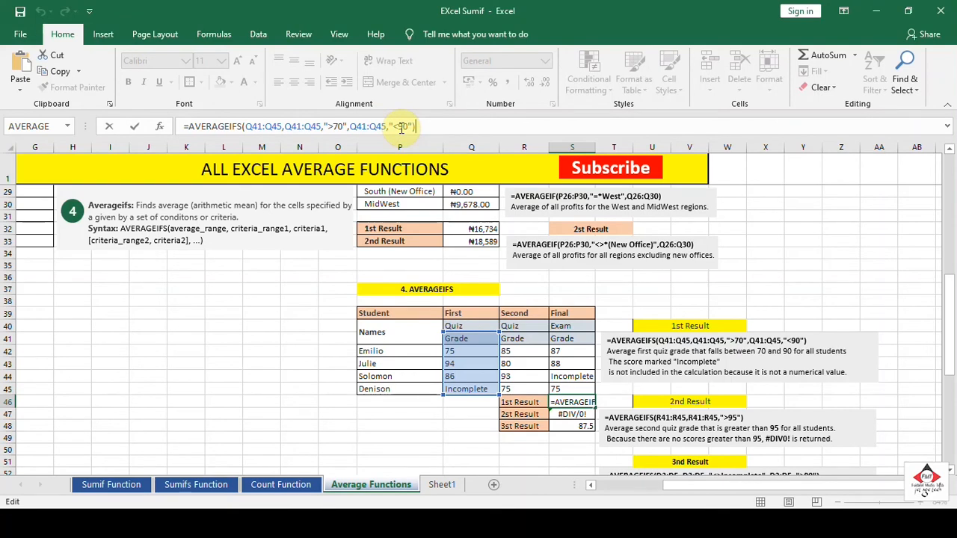
pyautogui.press('BackSpace')
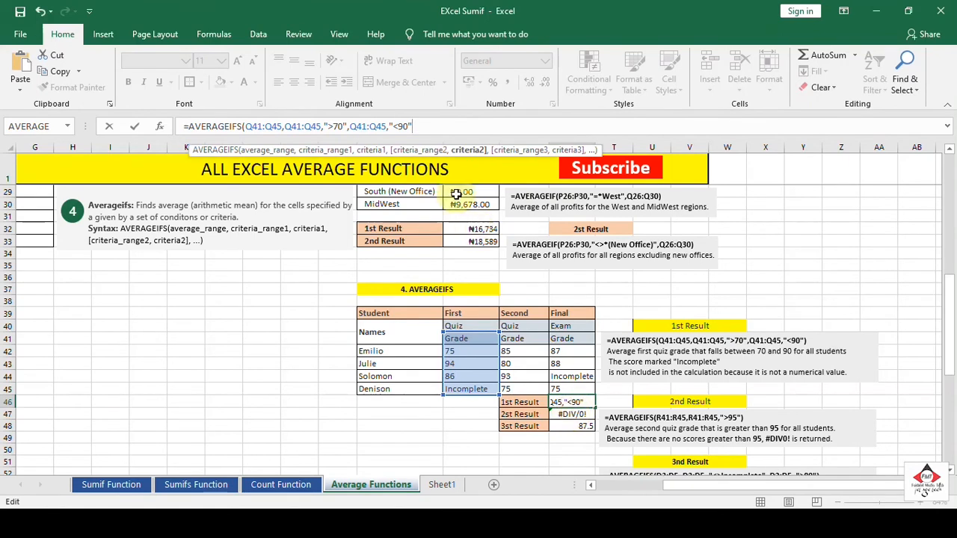
pyautogui.press('BackSpace')
pyautogui.press('BackSpace')
pyautogui.press('BackSpace')
pyautogui.press('BackSpace')
pyautogui.press('BackSpace')
pyautogui.press('BackSpace')
pyautogui.press('BackSpace')
pyautogui.press('BackSpace')
pyautogui.press('BackSpace')
pyautogui.press('BackSpace')
pyautogui.press('BackSpace')
pyautogui.press('BackSpace')
pyautogui.press('BackSpace')
pyautogui.press('BackSpace')
pyautogui.press('BackSpace')
pyautogui.press('BackSpace')
pyautogui.press('BackSpace')
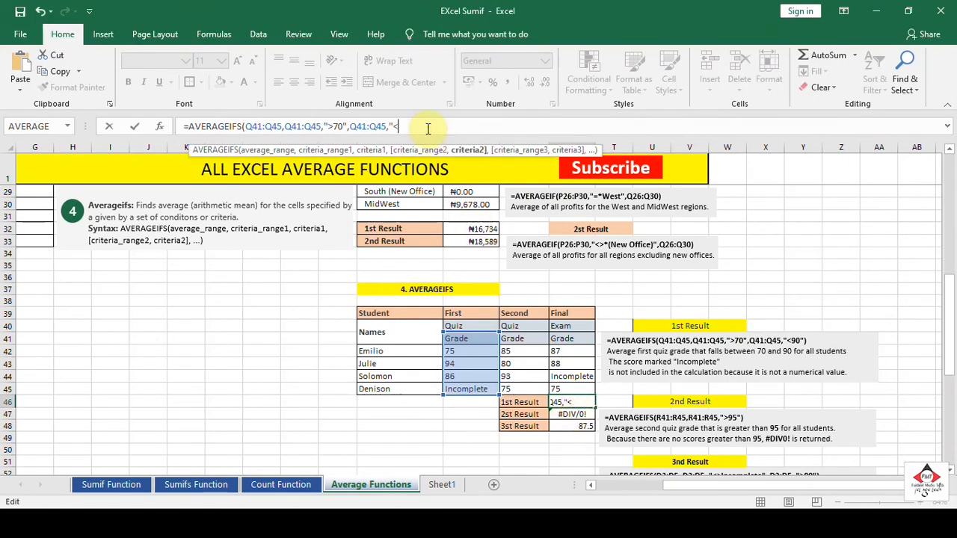
pyautogui.press('BackSpace')
pyautogui.press('BackSpace')
pyautogui.press('BackSpace')
pyautogui.press('BackSpace')
pyautogui.press('BackSpace')
pyautogui.press('BackSpace')
pyautogui.press('BackSpace')
pyautogui.press('BackSpace')
pyautogui.press('BackSpace')
pyautogui.press('BackSpace')
pyautogui.press('BackSpace')
pyautogui.press('BackSpace')
pyautogui.press('BackSpace')
pyautogui.press('BackSpace')
pyautogui.press('BackSpace')
pyautogui.press('BackSpace')
pyautogui.press('BackSpace')
pyautogui.press('BackSpace')
pyautogui.press('BackSpace')
pyautogui.press('BackSpace')
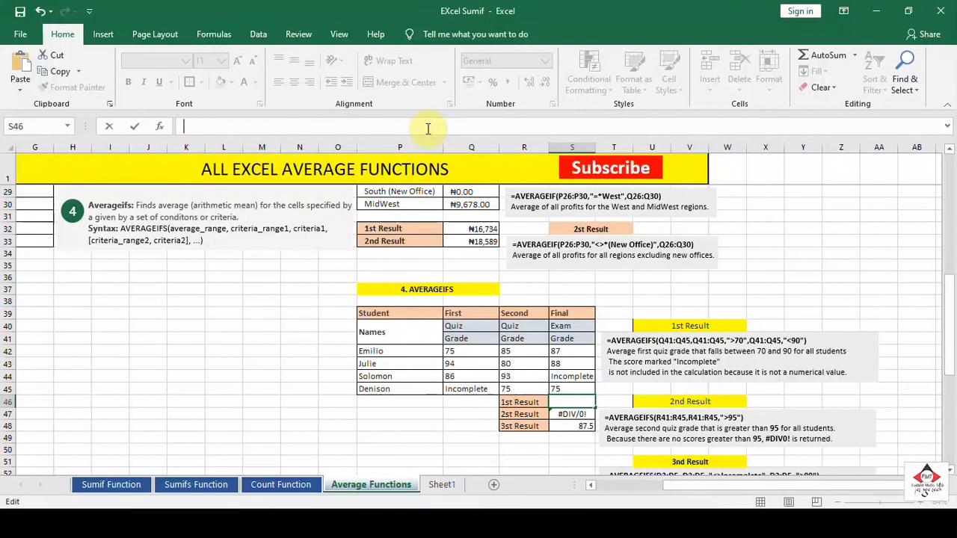
pyautogui.click(370, 402)
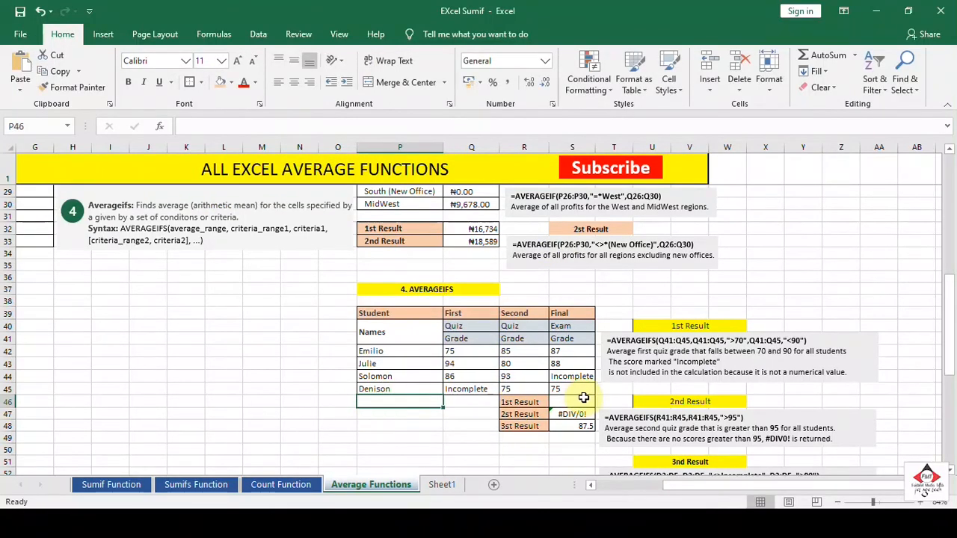
# - Begin an AVERAGEIFS formula in the 1st Result cell S46 with the first quiz grades Q41:Q45 as the average range
pyautogui.click(577, 403)
pyautogui.write('=aver')
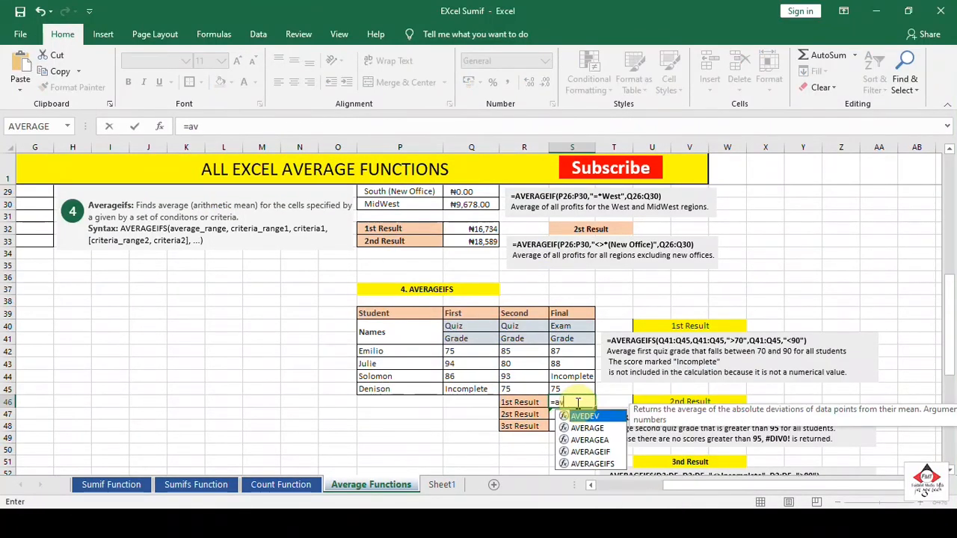
pyautogui.press('Down')
pyautogui.press('Down')
pyautogui.press('Down')
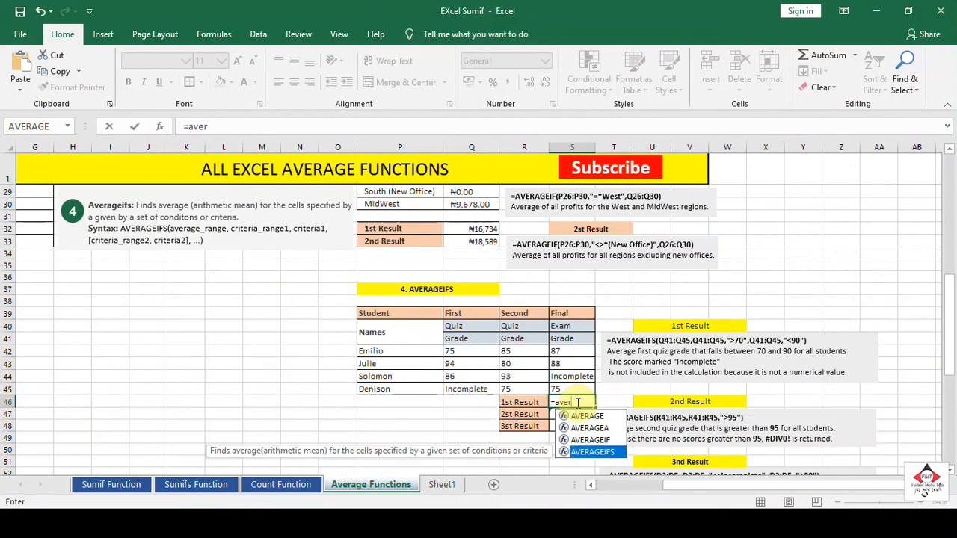
pyautogui.press('Tab')
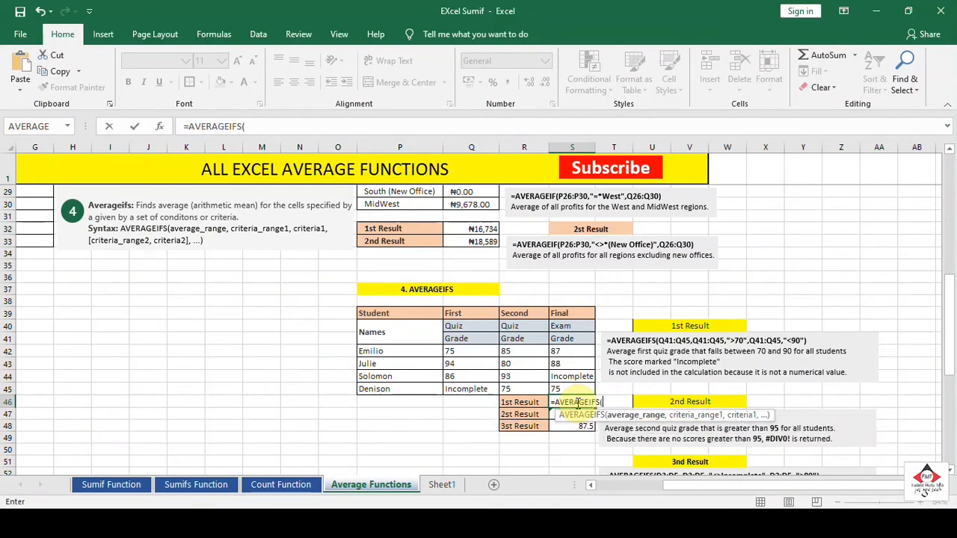
pyautogui.click(468, 338)
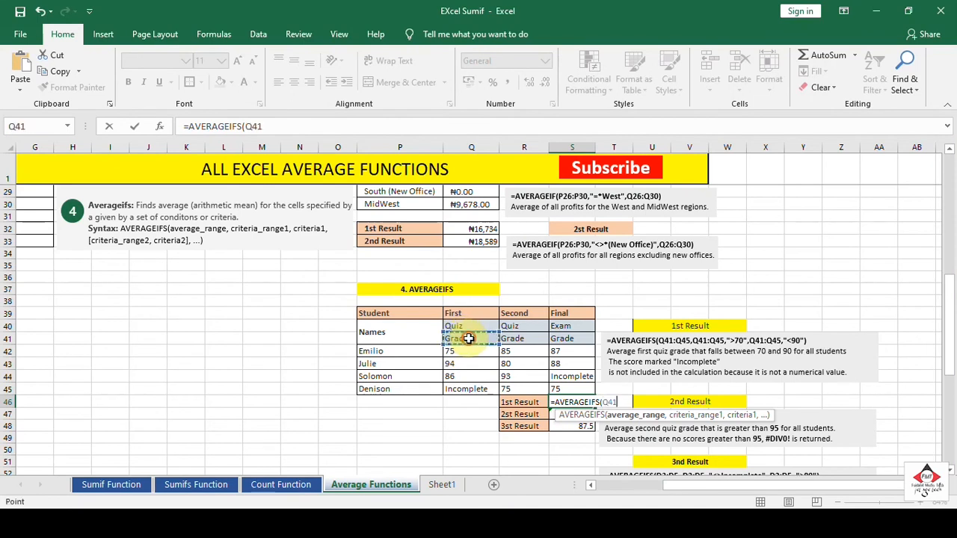
pyautogui.moveTo(468, 338)
pyautogui.mouseDown()
pyautogui.moveTo(468, 389)
pyautogui.moveTo(468, 338)
pyautogui.mouseUp()
pyautogui.write(',')
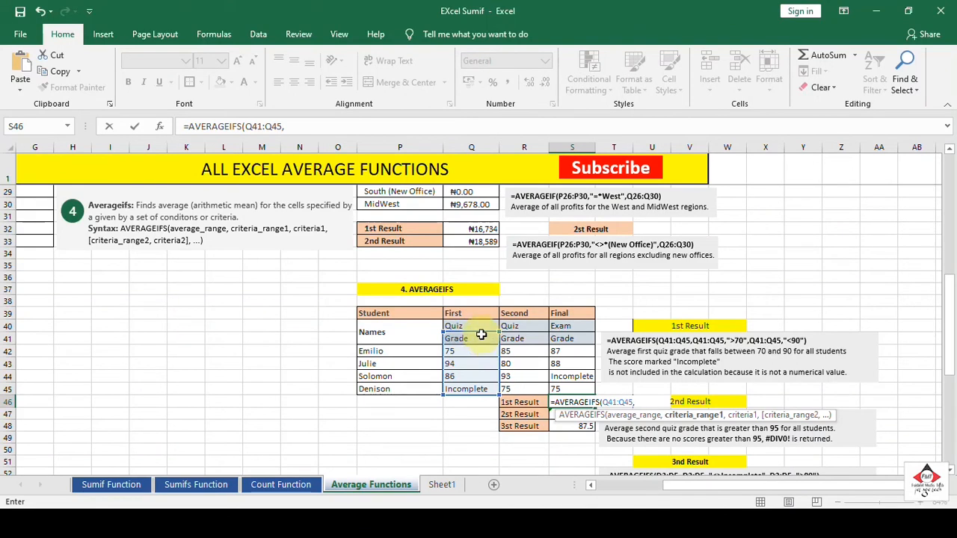
# - Add Q41:Q45 to the S46 formula as the first criteria range with the criteria ">70"
pyautogui.click(469, 338)
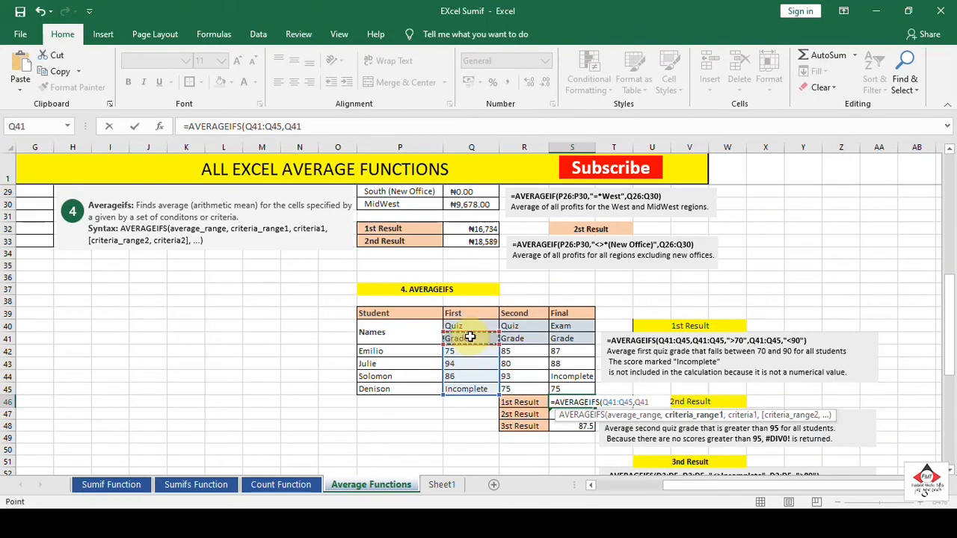
pyautogui.moveTo(469, 338); pyautogui.dragTo(471, 389)
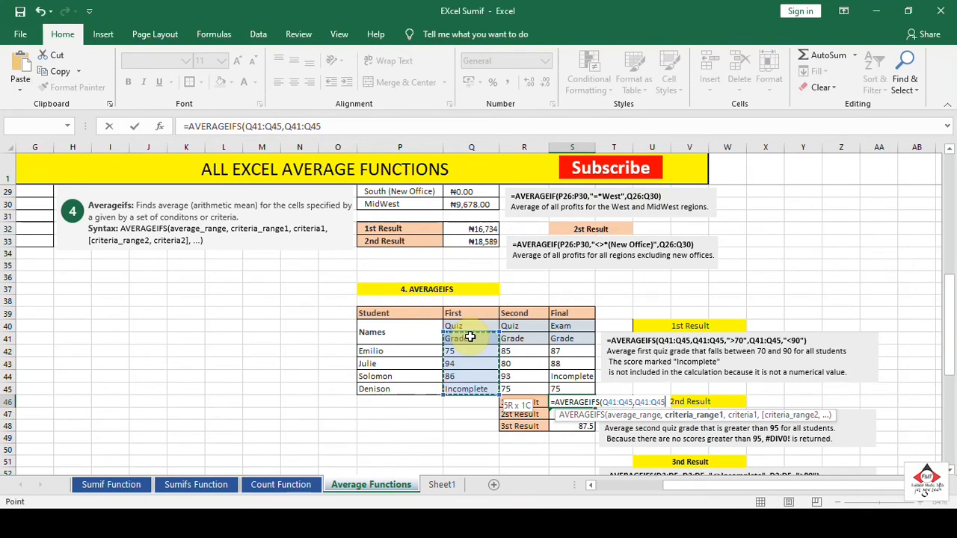
pyautogui.write(',')
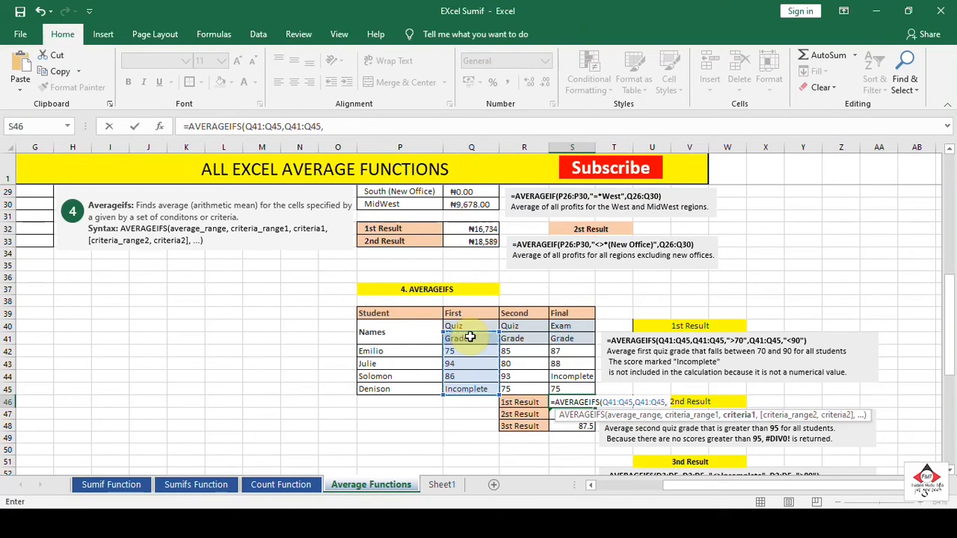
pyautogui.write('"')
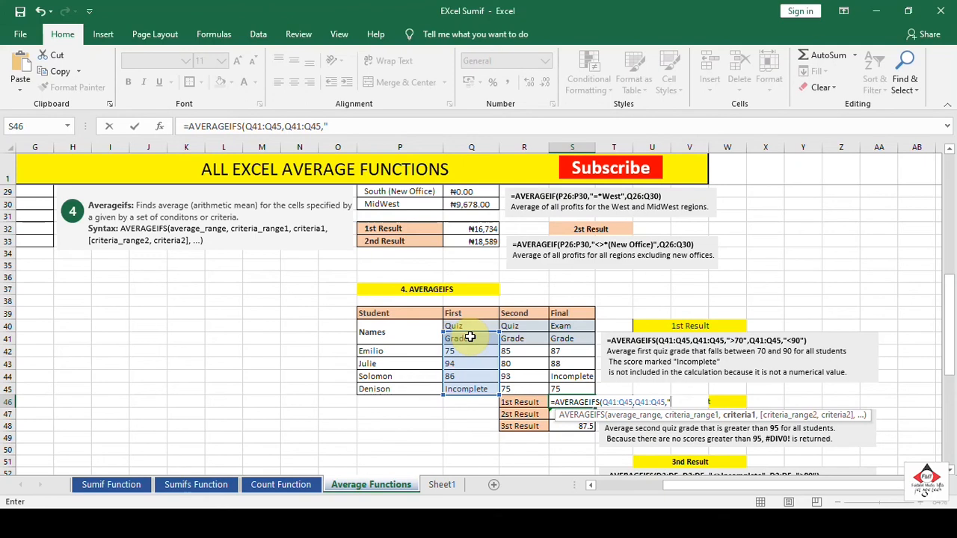
pyautogui.write('>70')
pyautogui.write(',')
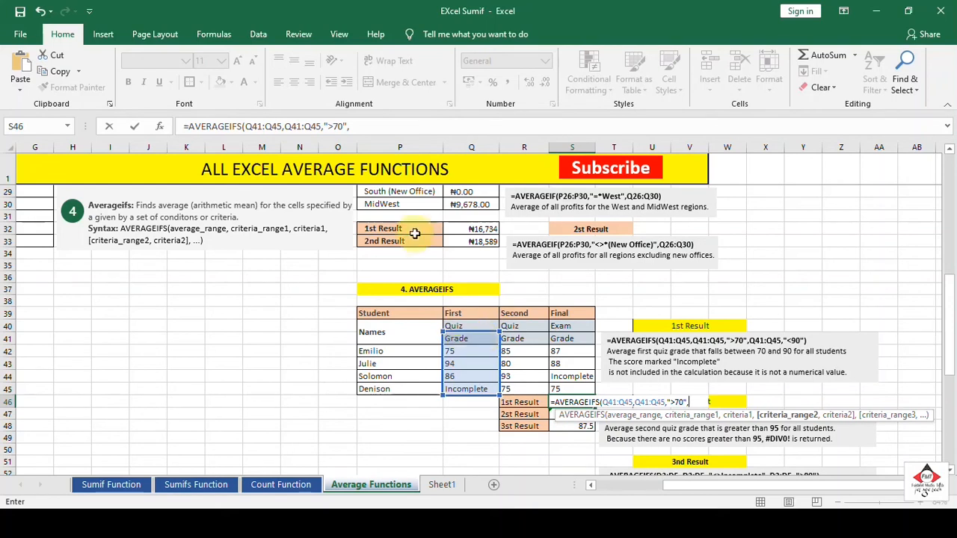
# - Complete the S46 formula with Q41:Q45 as the second criteria range and the criteria "<90"
pyautogui.click(364, 126)
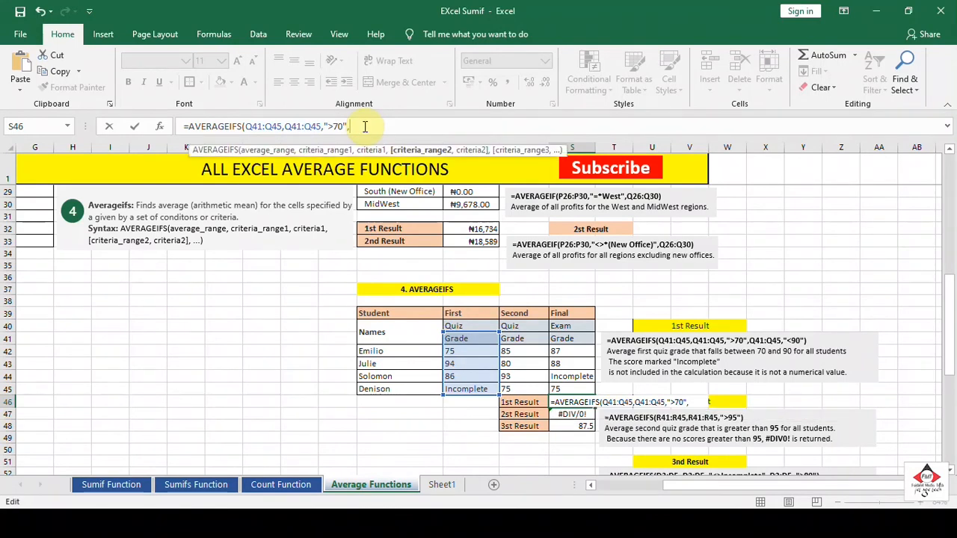
pyautogui.write('q')
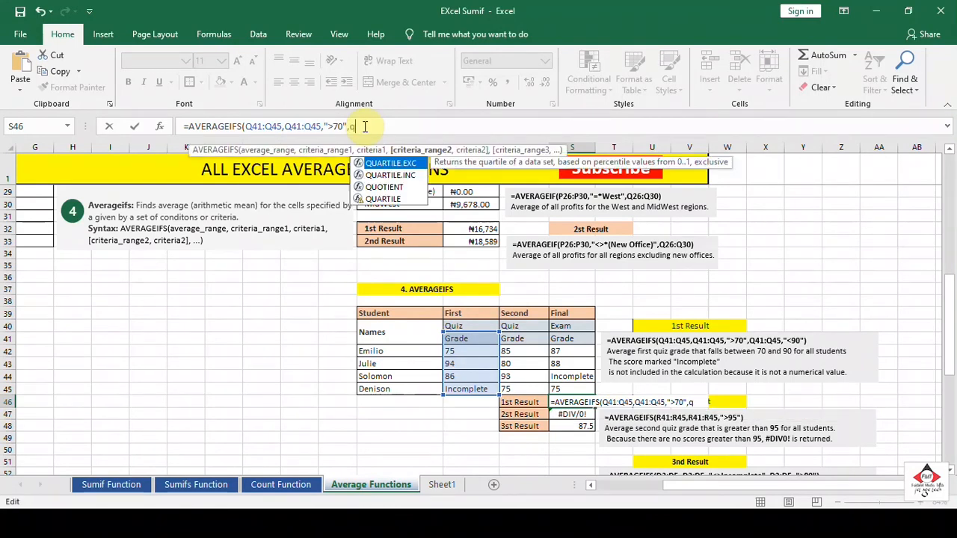
pyautogui.write('41')
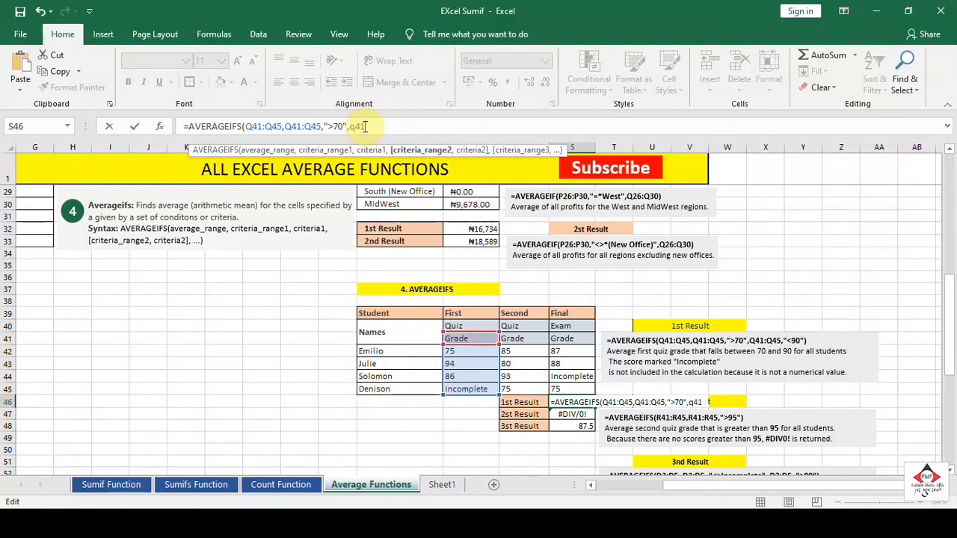
pyautogui.write(':q5')
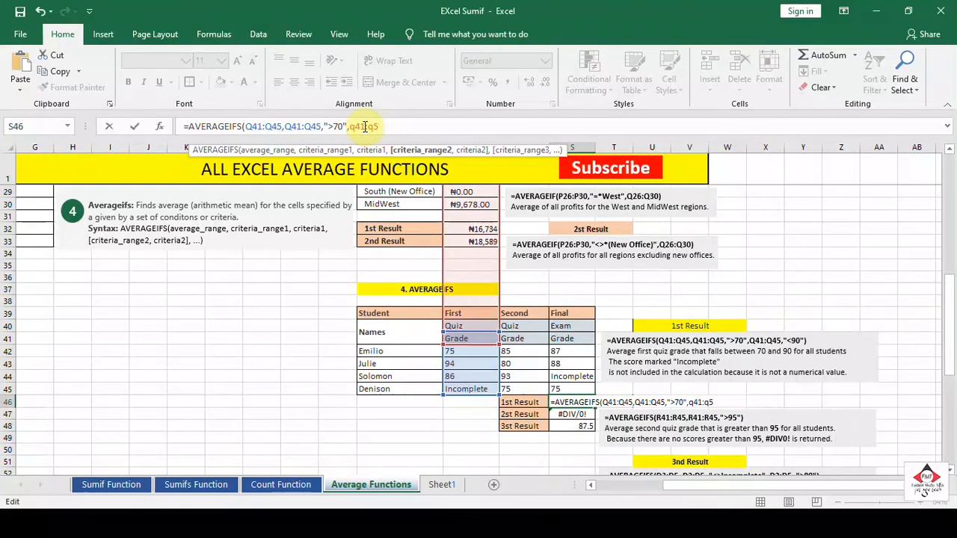
pyautogui.write('4')
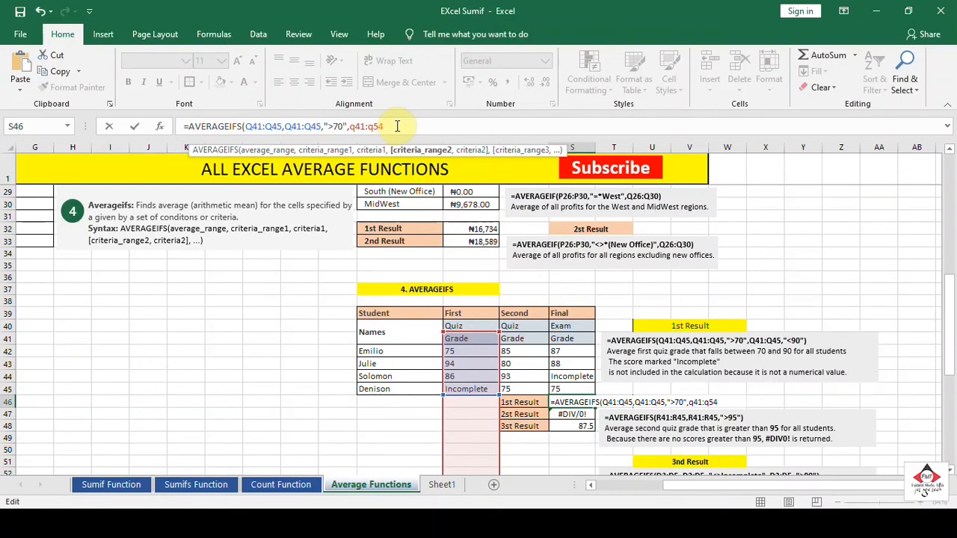
pyautogui.press('BackSpace')
pyautogui.press('BackSpace')
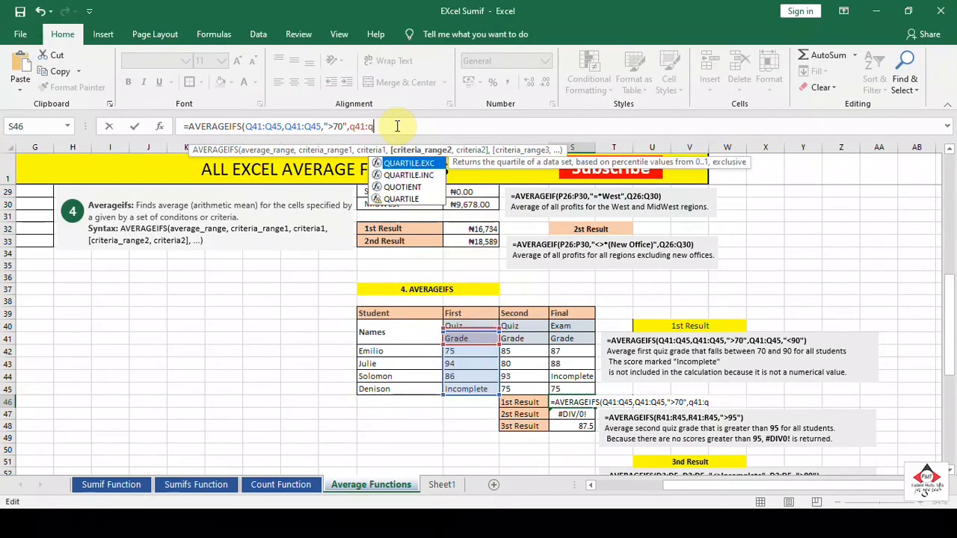
pyautogui.write('45')
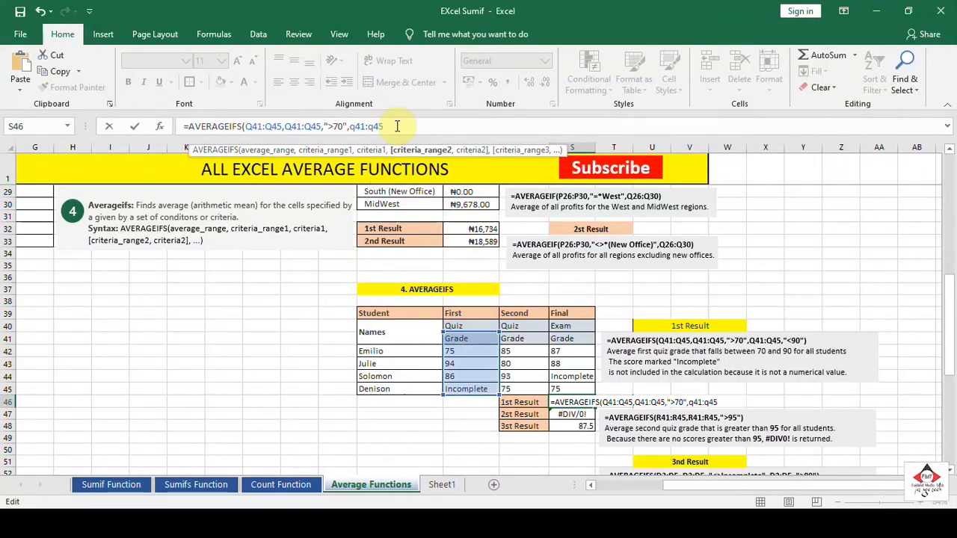
pyautogui.write(',')
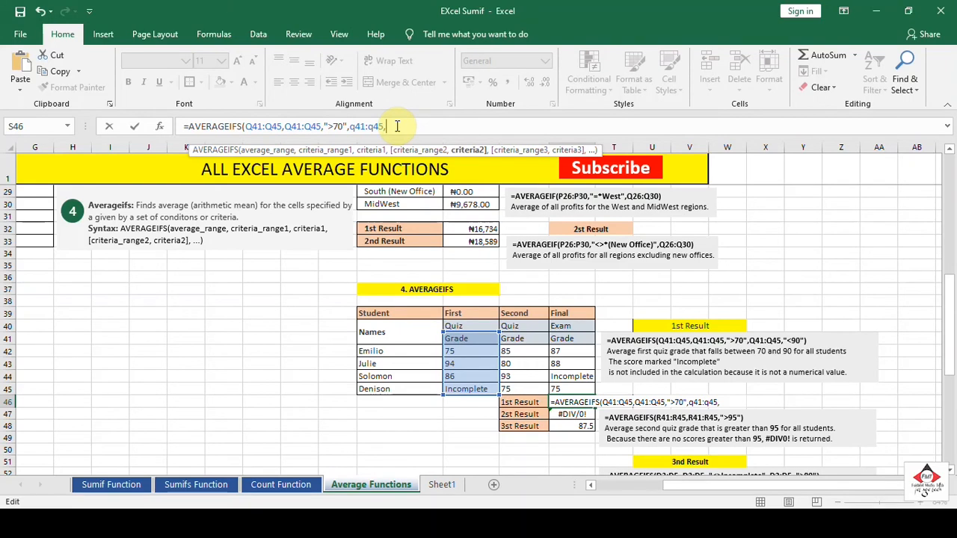
pyautogui.write('"<90"')
pyautogui.press('Return')
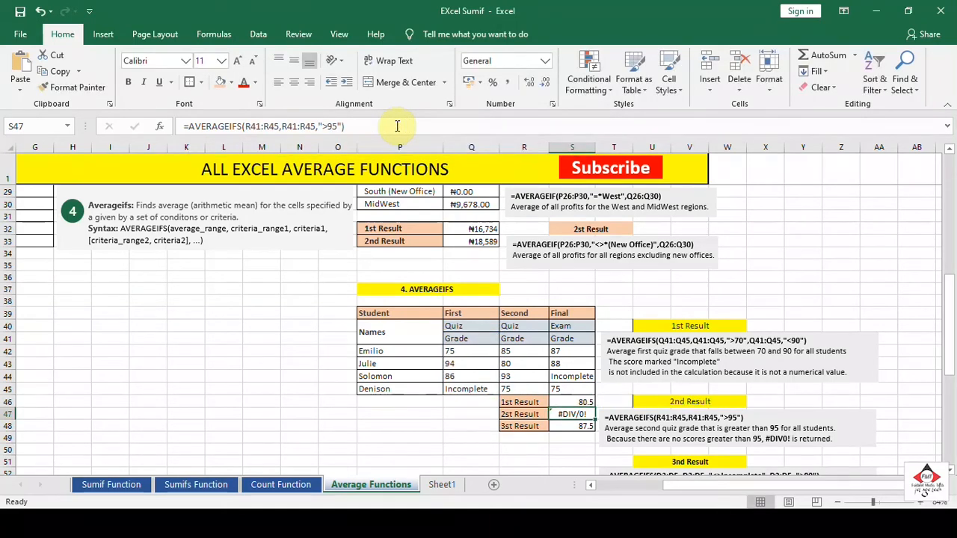
pyautogui.click(584, 401)
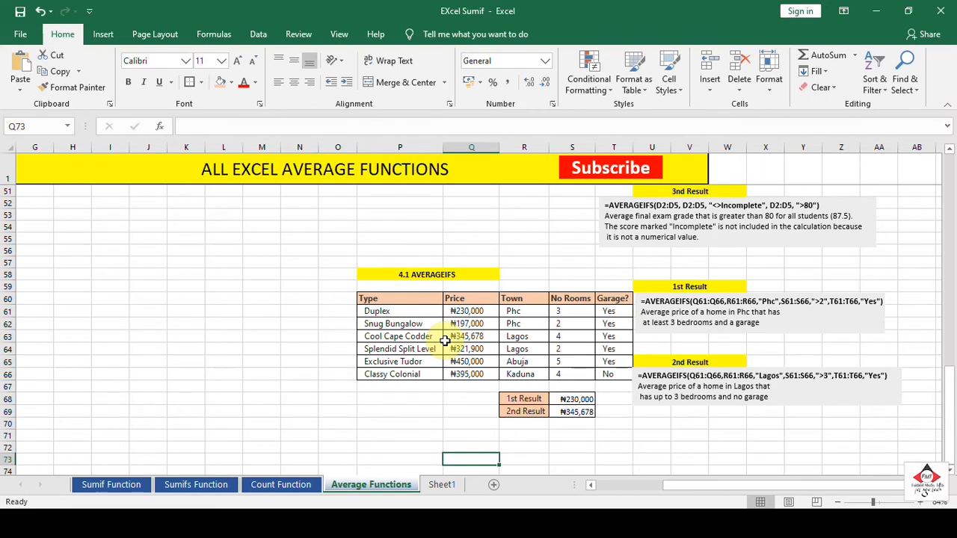
# - Examine the Type, Price, Town, No Rooms and Garage? columns of the 4.1 AVERAGEIFS home price table
pyautogui.click(390, 311)
pyautogui.click(454, 300)
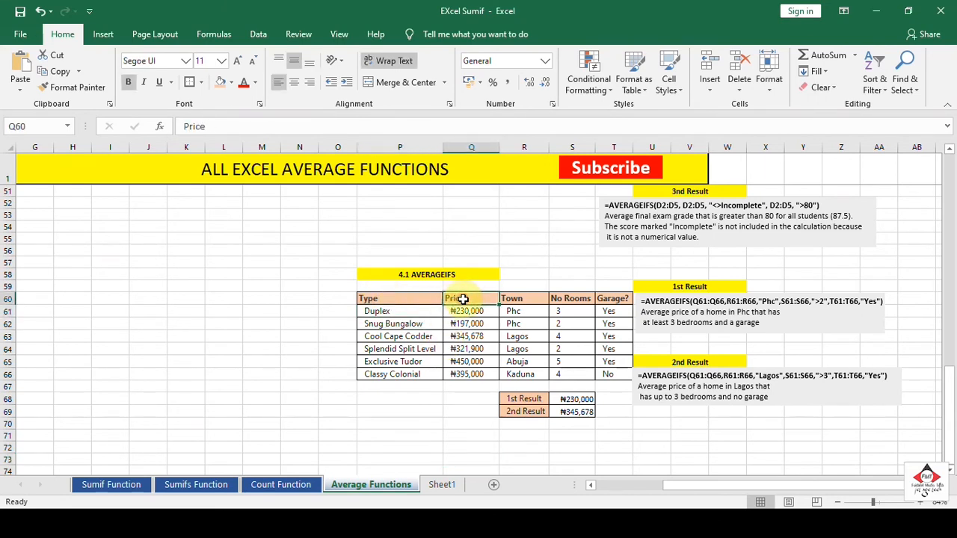
pyautogui.click(521, 300)
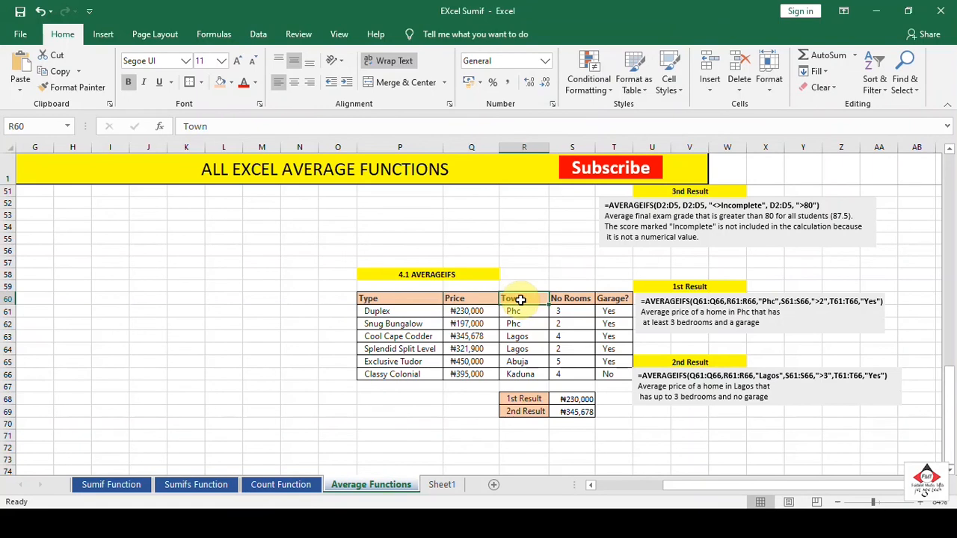
pyautogui.click(561, 300)
pyautogui.click(600, 299)
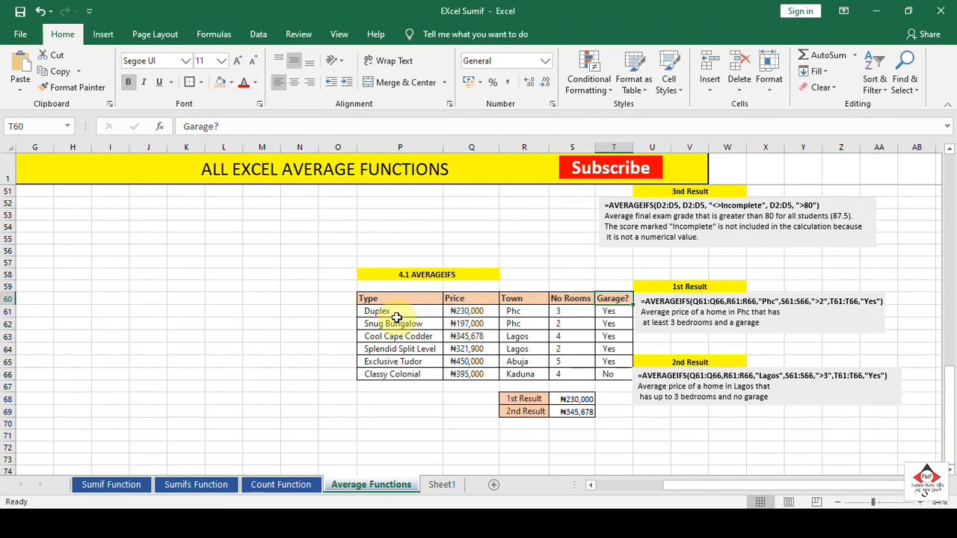
# - Check the town, number of rooms and garage entries of the Duplex row in the home price table
pyautogui.click(519, 313)
pyautogui.click(570, 314)
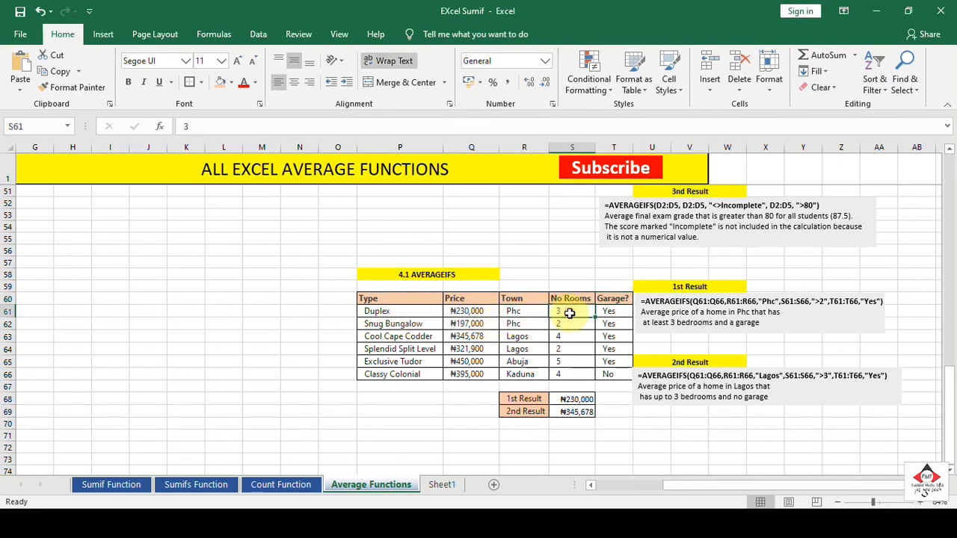
pyautogui.click(620, 313)
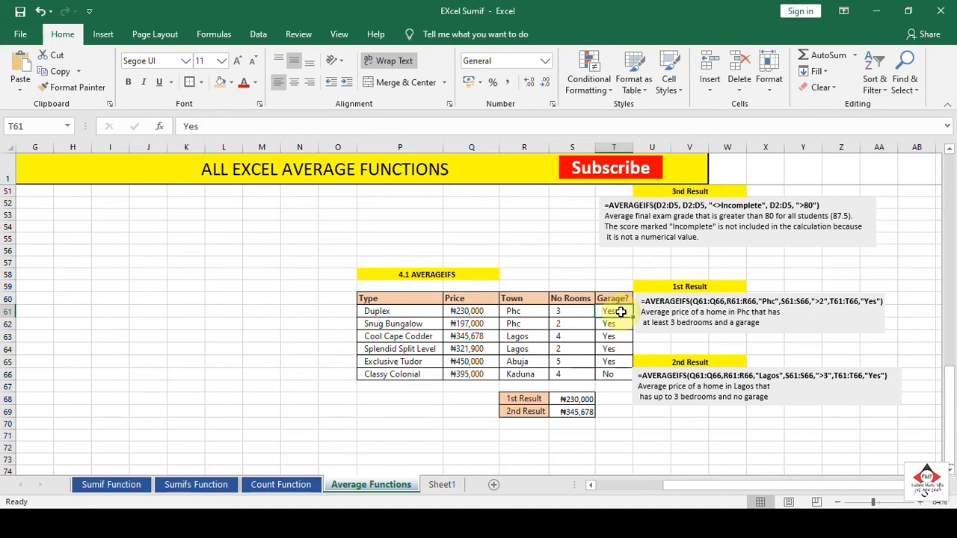
# - Clear the existing AVERAGEIFS formulas from the 1st Result cell S68 and the 2nd Result cell S69
pyautogui.click(573, 400)
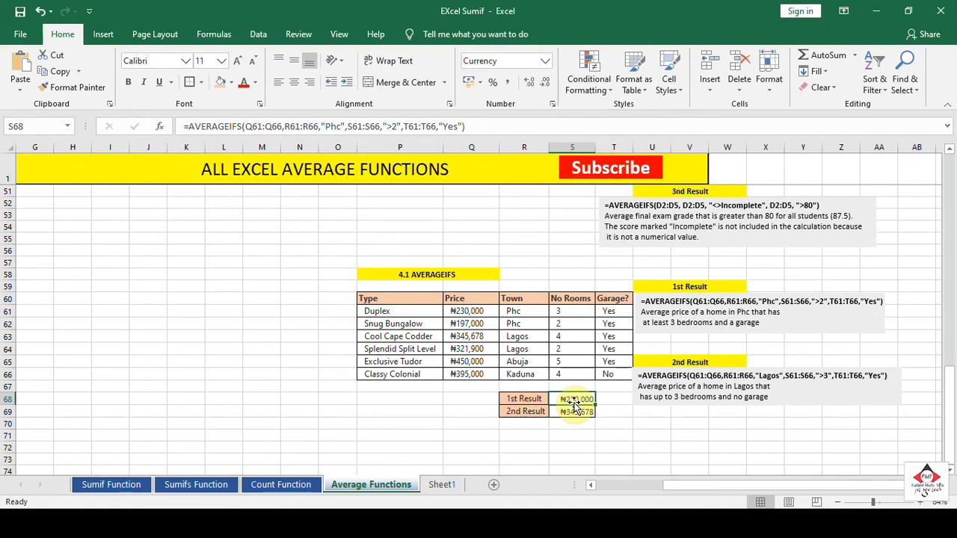
pyautogui.press('BackSpace')
pyautogui.click(640, 425)
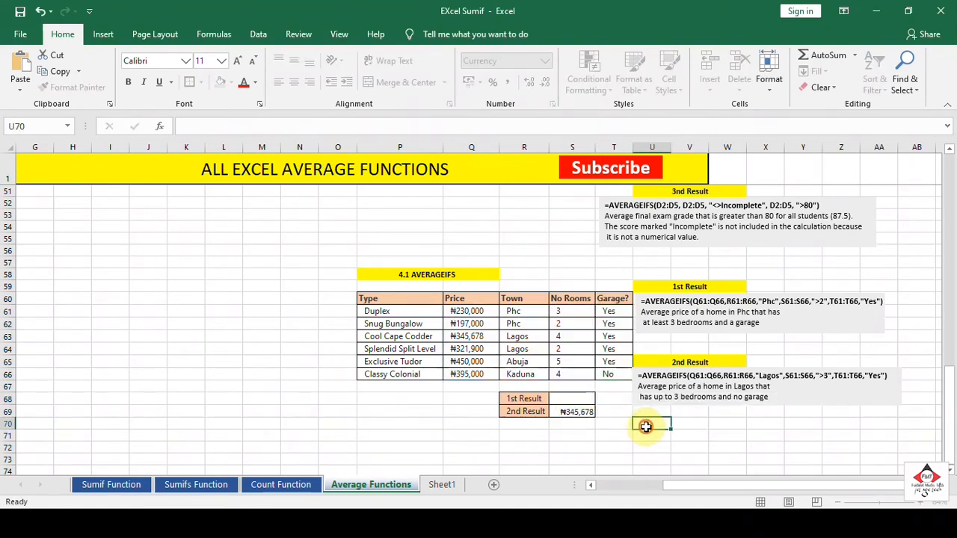
pyautogui.click(576, 412)
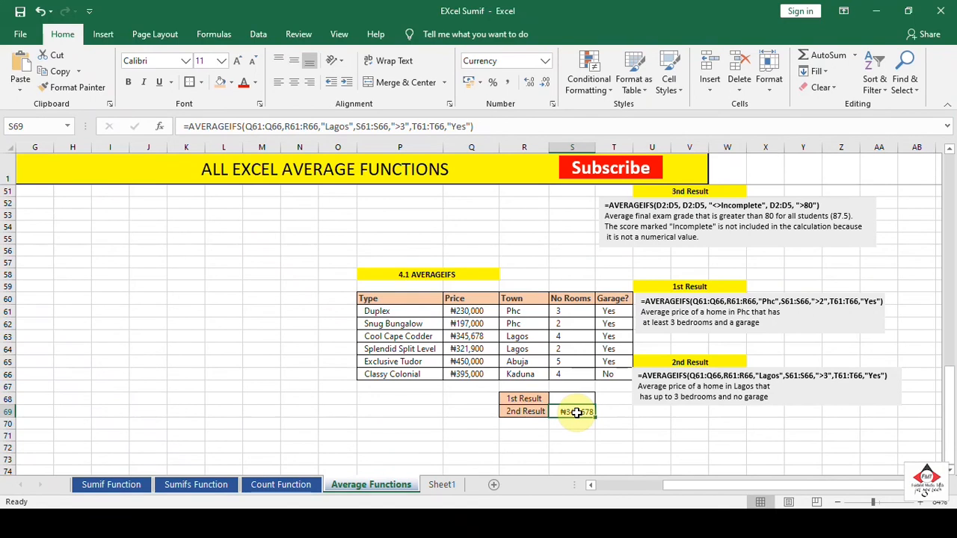
pyautogui.press('BackSpace')
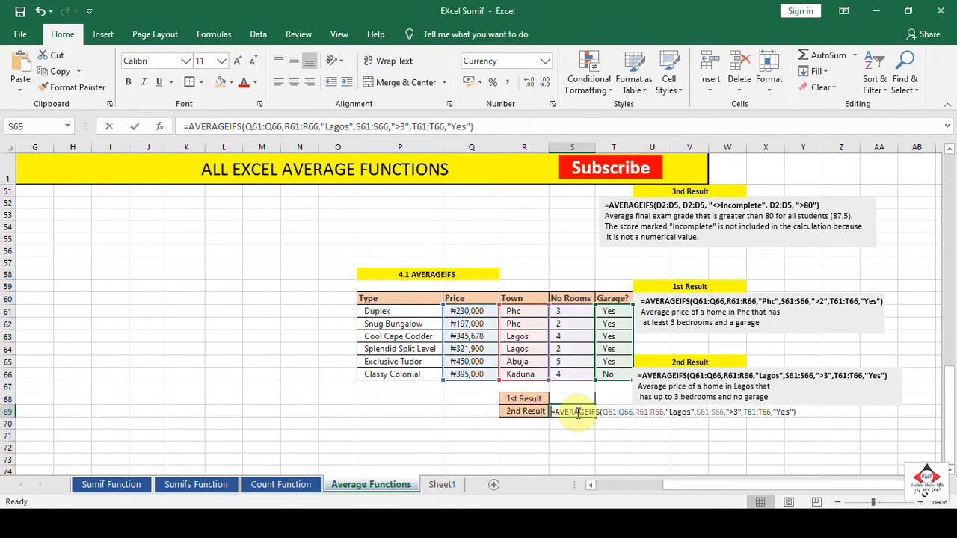
pyautogui.click(637, 430)
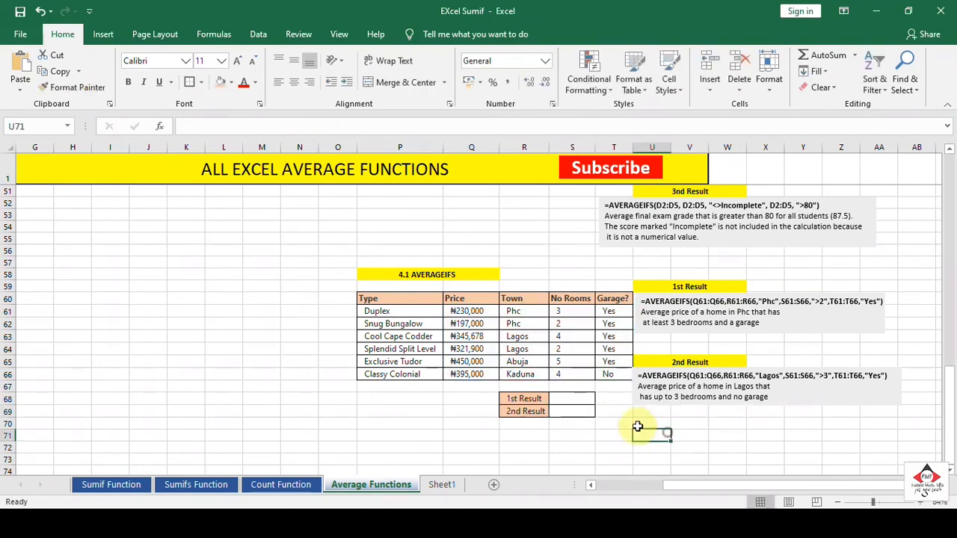
# - Begin an AVERAGEIFS formula in the 1st Result cell S68 with the home prices Q61:Q66 as the average range
pyautogui.click(568, 399)
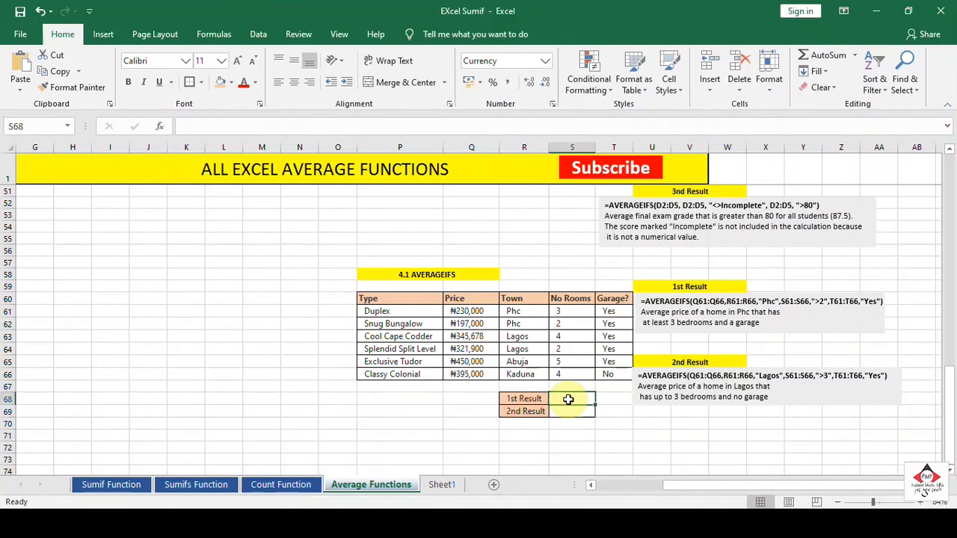
pyautogui.write('=aver')
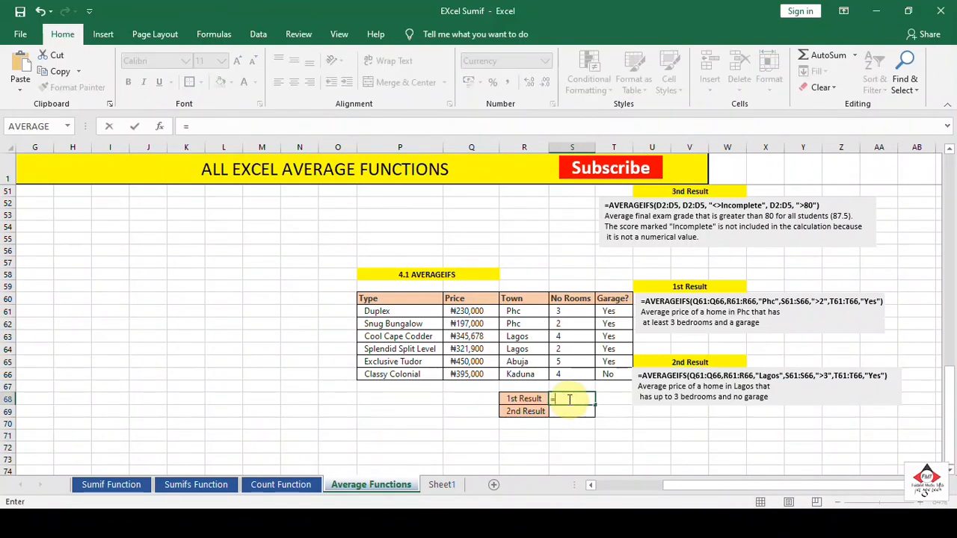
pyautogui.press('Down')
pyautogui.press('Down')
pyautogui.press('Down')
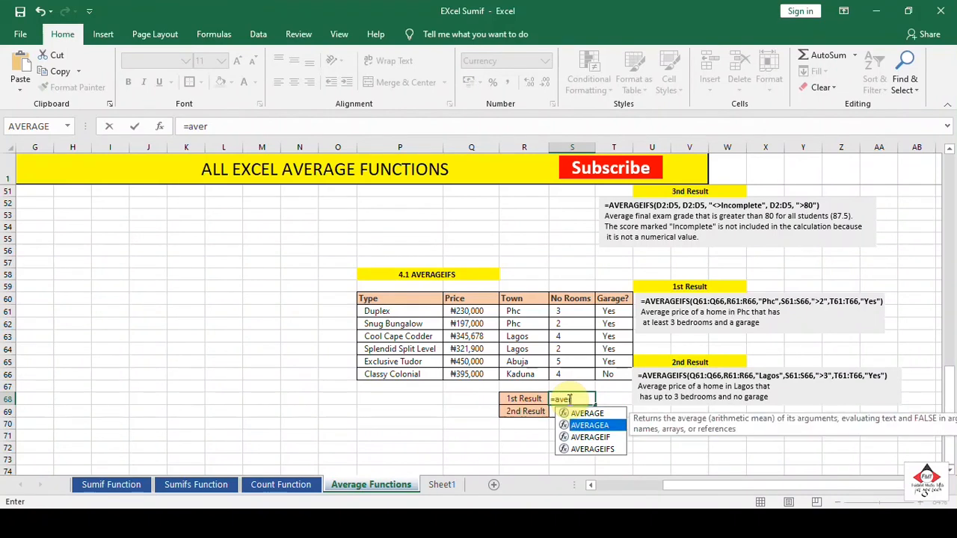
pyautogui.press('Tab')
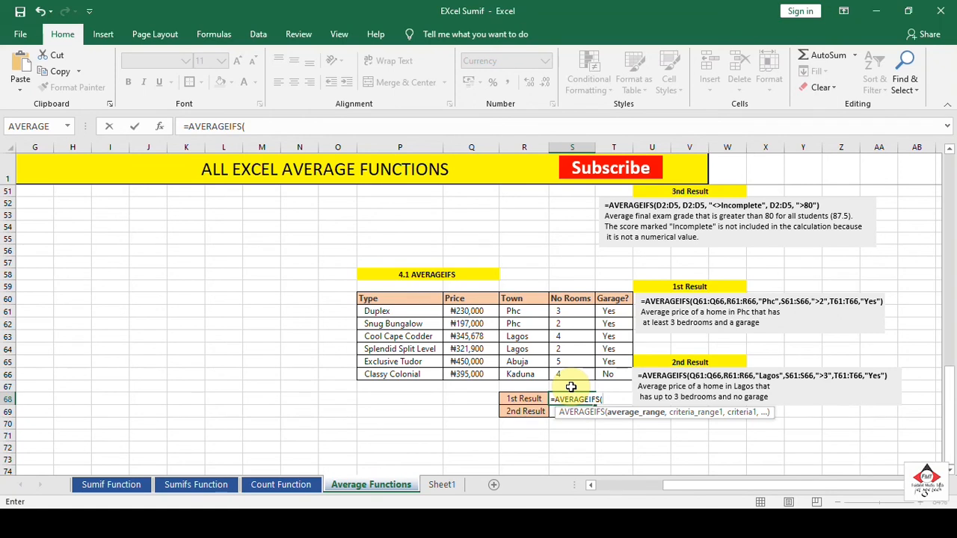
pyautogui.click(473, 311)
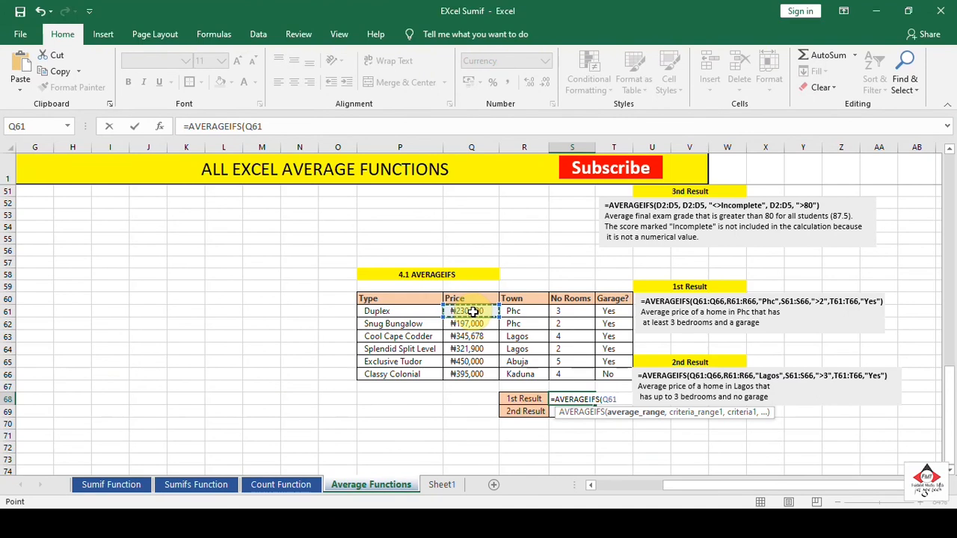
pyautogui.hotkey('shift', 'Down')
pyautogui.hotkey('shift', 'Down')
pyautogui.hotkey('shift', 'Down')
pyautogui.hotkey('shift', 'Down')
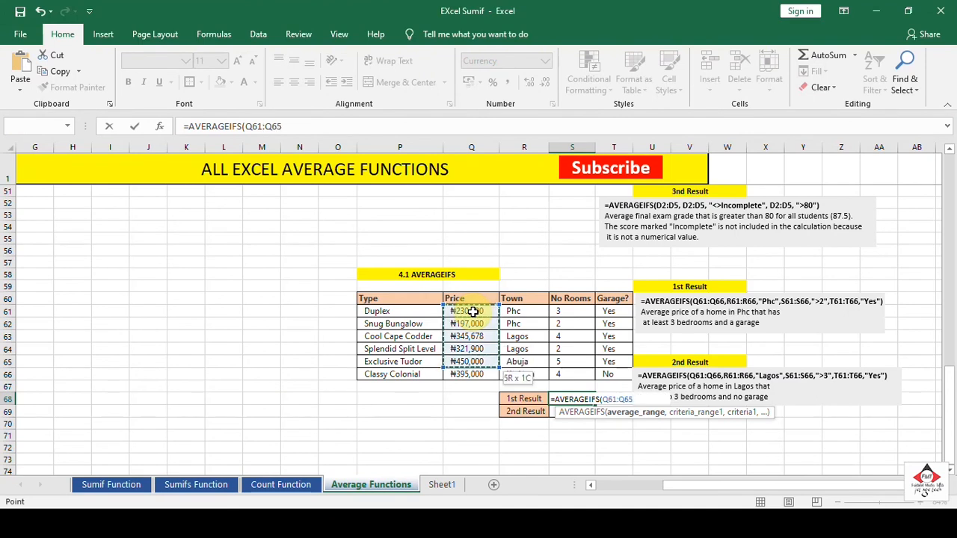
pyautogui.hotkey('shift', 'Down')
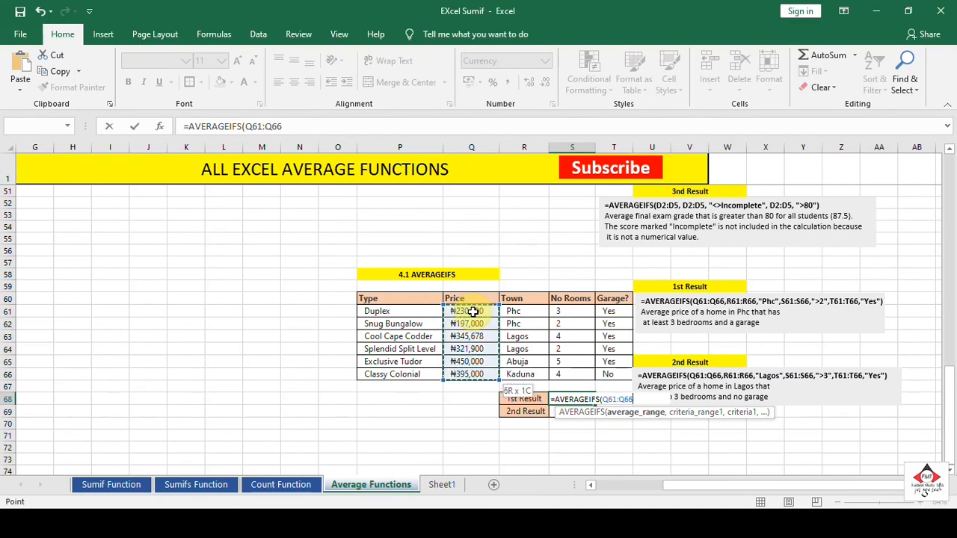
pyautogui.write(',')
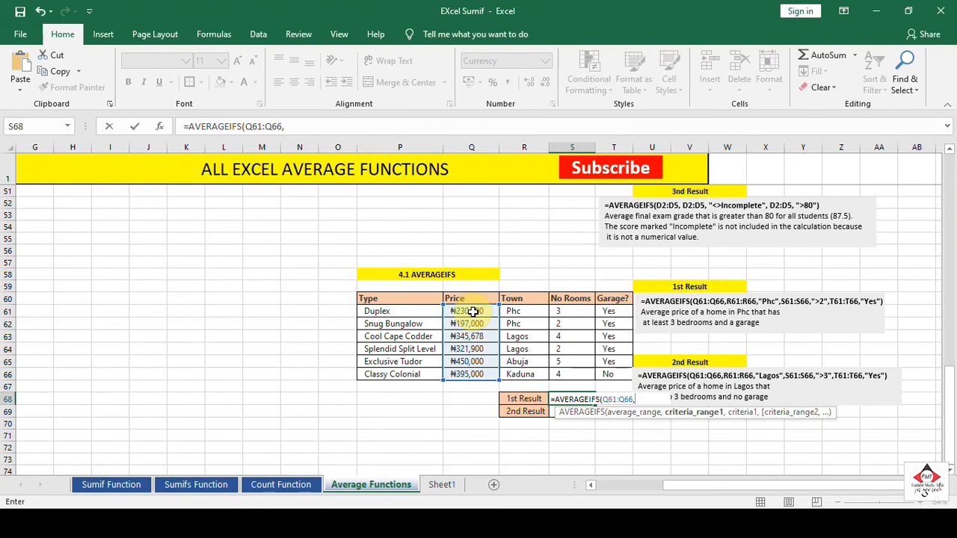
# - Add the Town cells R61:R66 to the S68 formula as the first criteria range with the criteria "Phc"
pyautogui.click(525, 311)
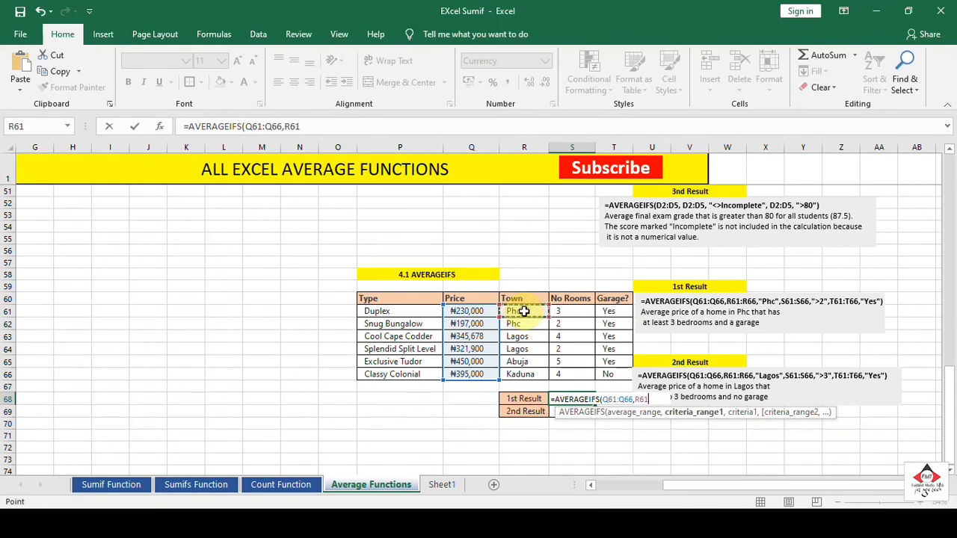
pyautogui.hotkey('shift', 'Down')
pyautogui.hotkey('shift', 'Down')
pyautogui.hotkey('shift', 'Down')
pyautogui.hotkey('shift', 'Down')
pyautogui.hotkey('shift', 'Down')
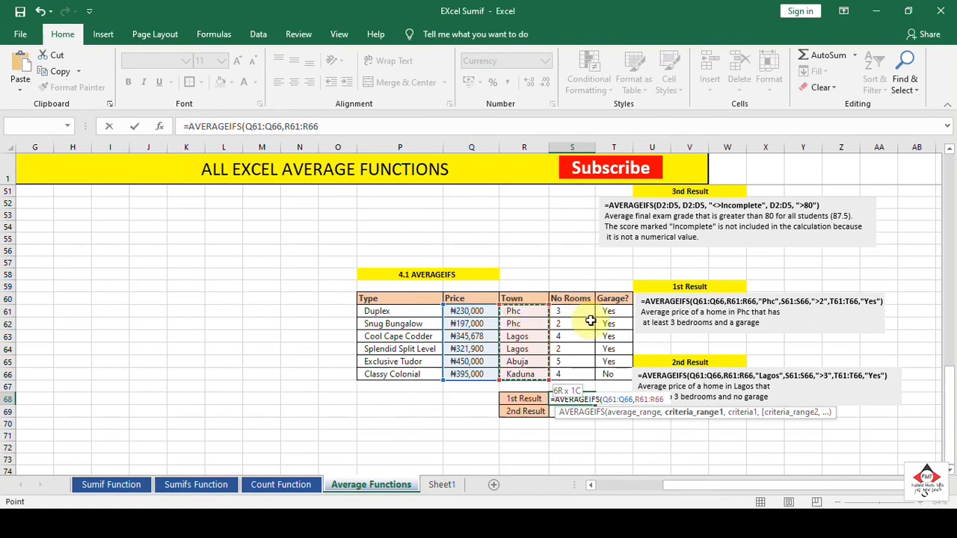
pyautogui.write(',')
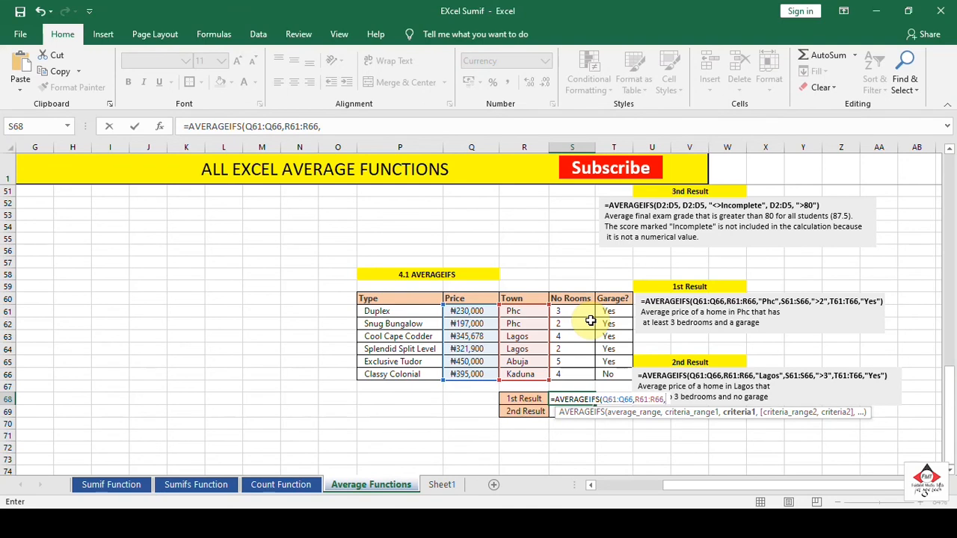
pyautogui.write('"Phc')
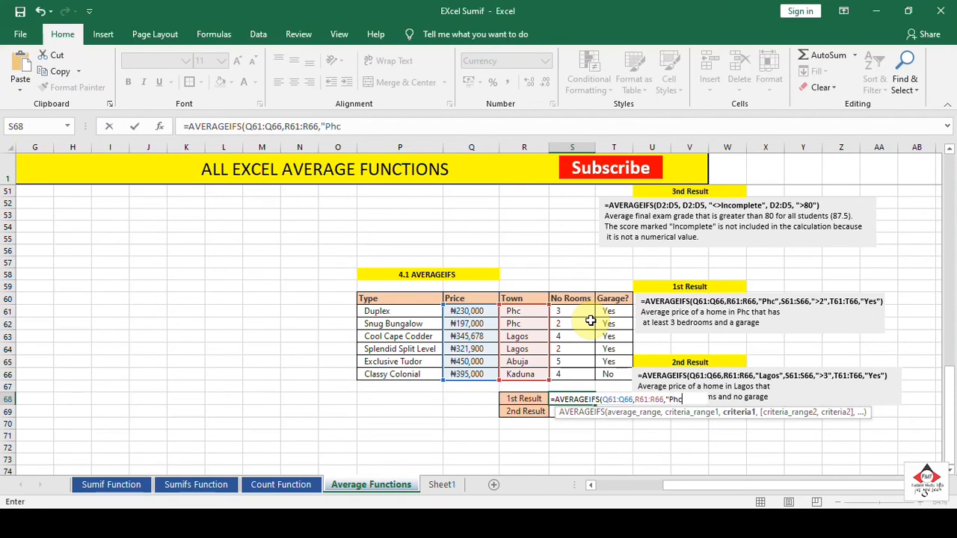
pyautogui.write('"')
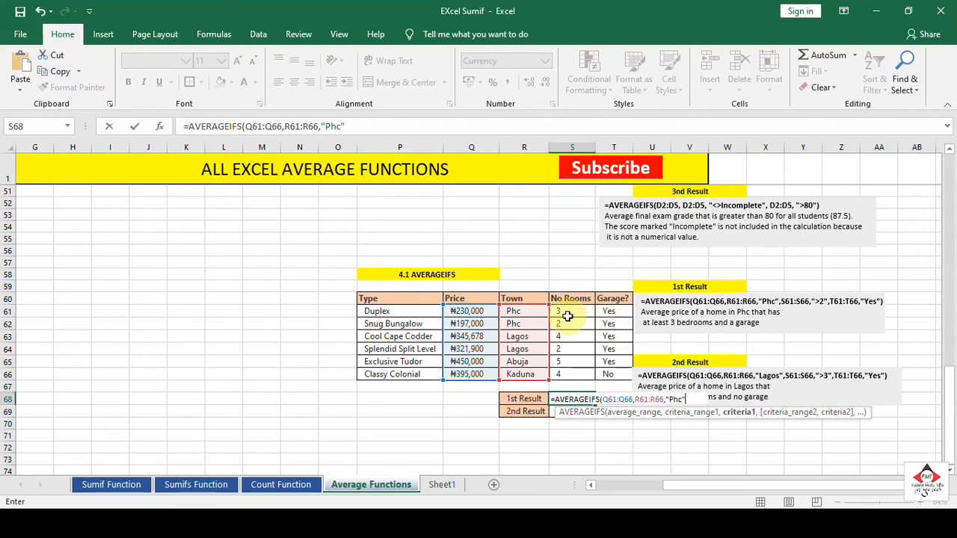
pyautogui.click(564, 313)
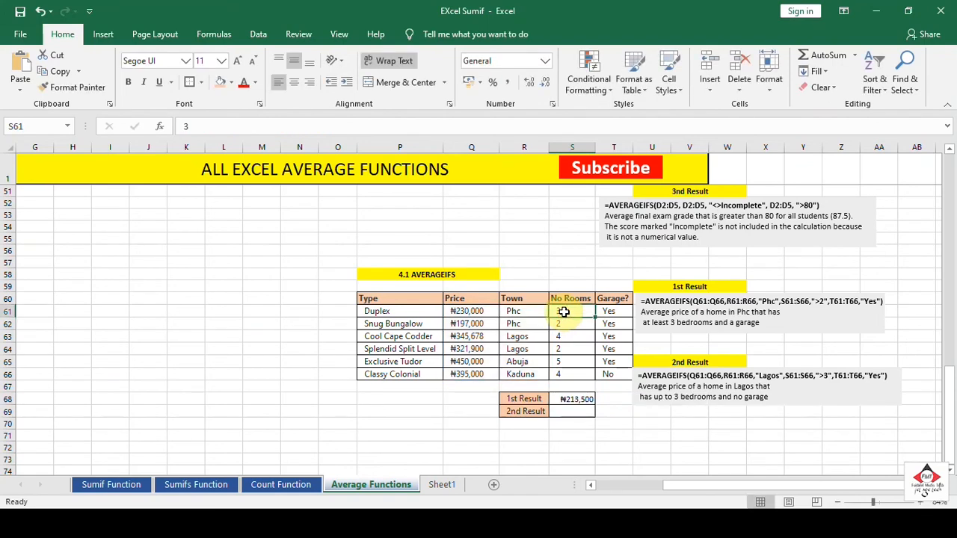
# - Reopen the S68 formula and add the No Rooms cells S61:S66 as the second criteria range with the criteria >=3
pyautogui.click(587, 402)
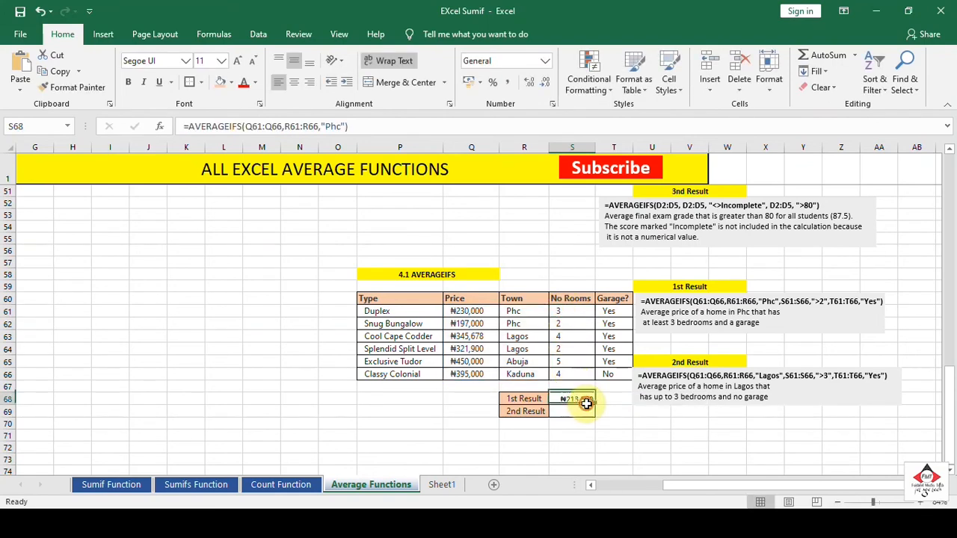
pyautogui.click(345, 129)
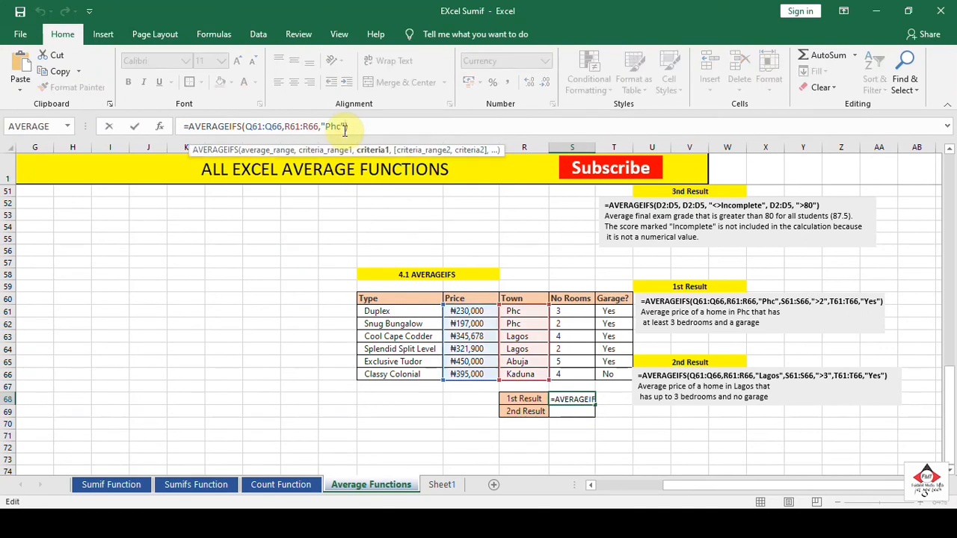
pyautogui.write(',')
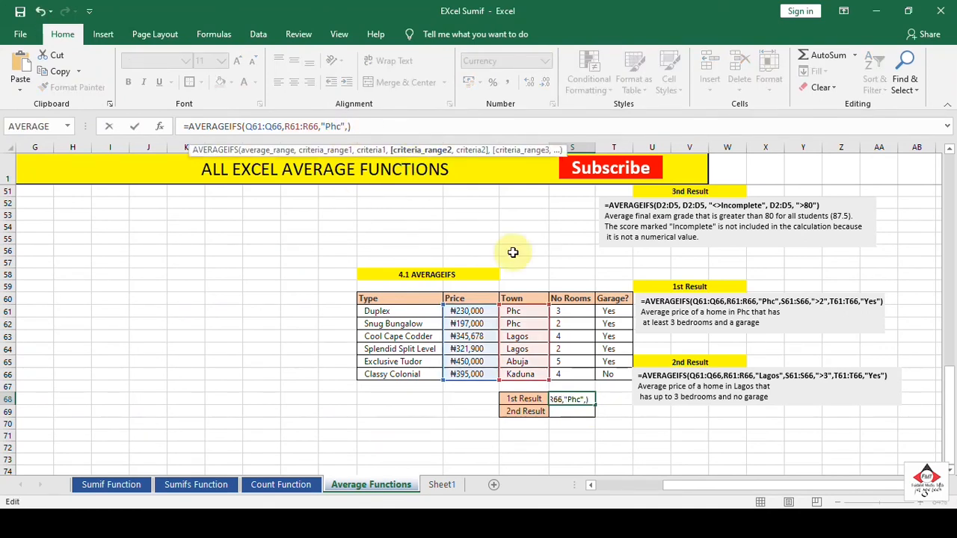
pyautogui.click(570, 313)
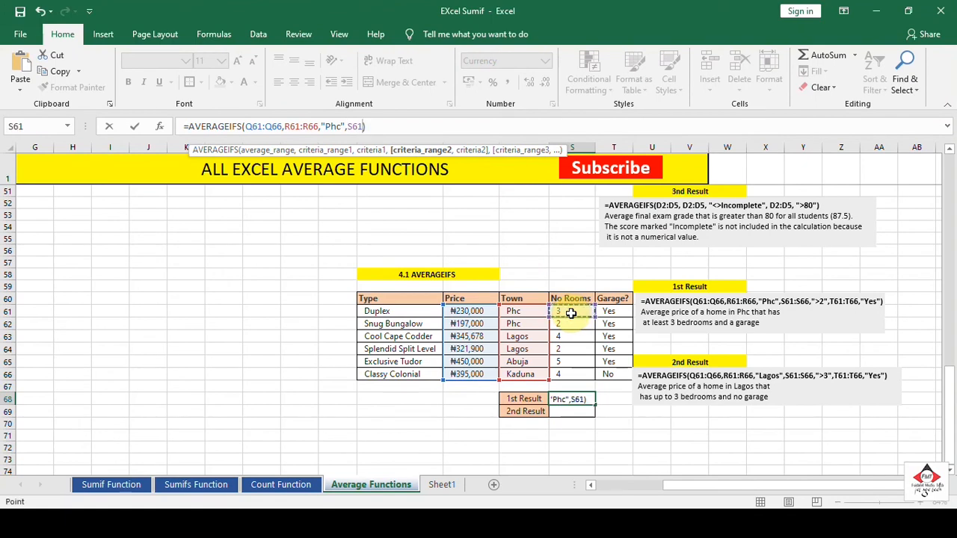
pyautogui.moveTo(571, 314); pyautogui.dragTo(572, 376)
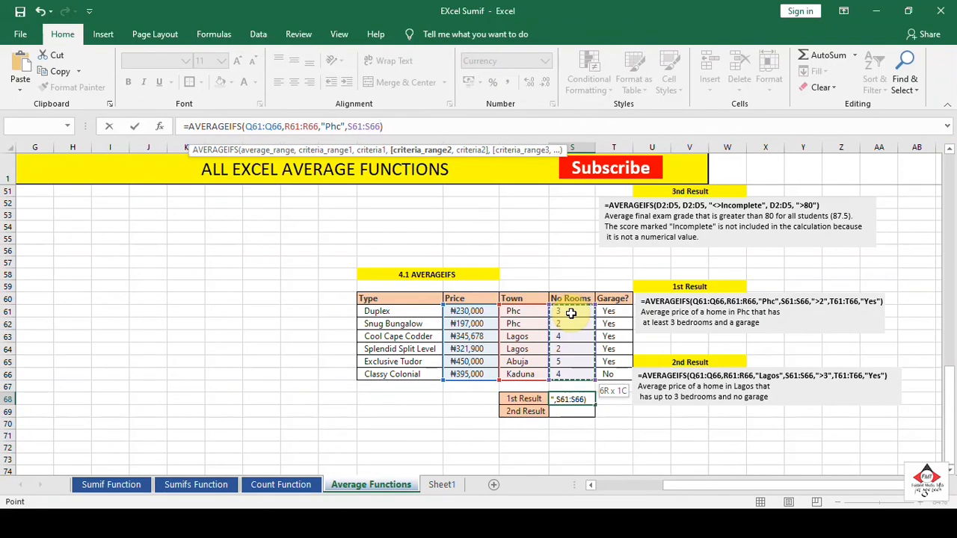
pyautogui.write(',')
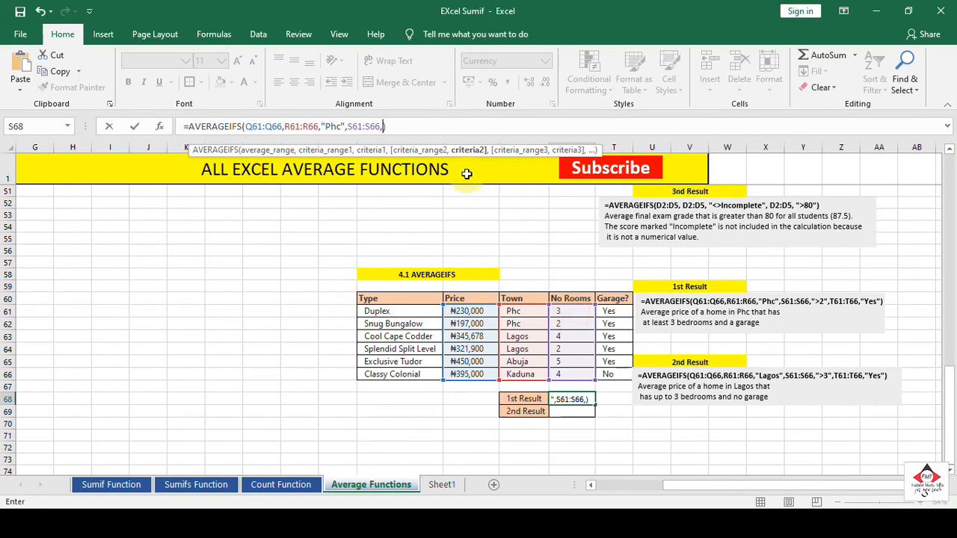
pyautogui.write('"')
pyautogui.write('>=3')
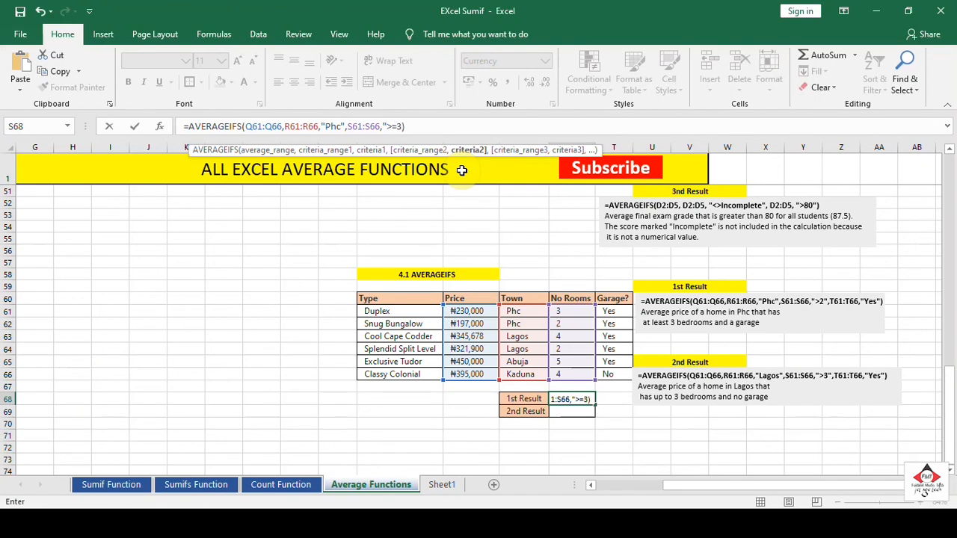
# - Add the Garage? cells T61:T66 with the criteria "Yes" to the S68 formula and enter it, accepting the proposed correction
pyautogui.write(',')
pyautogui.click(615, 311)
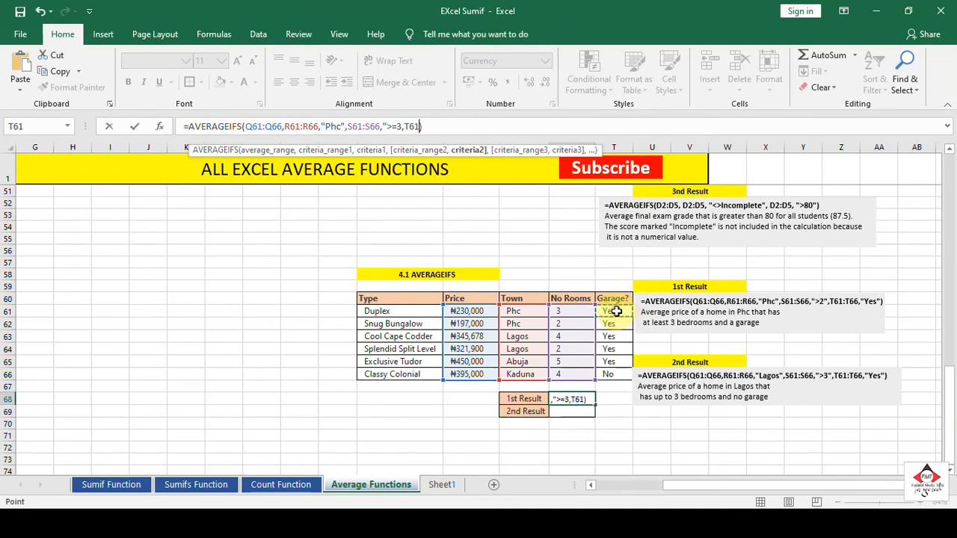
pyautogui.moveTo(615, 311); pyautogui.dragTo(613, 374)
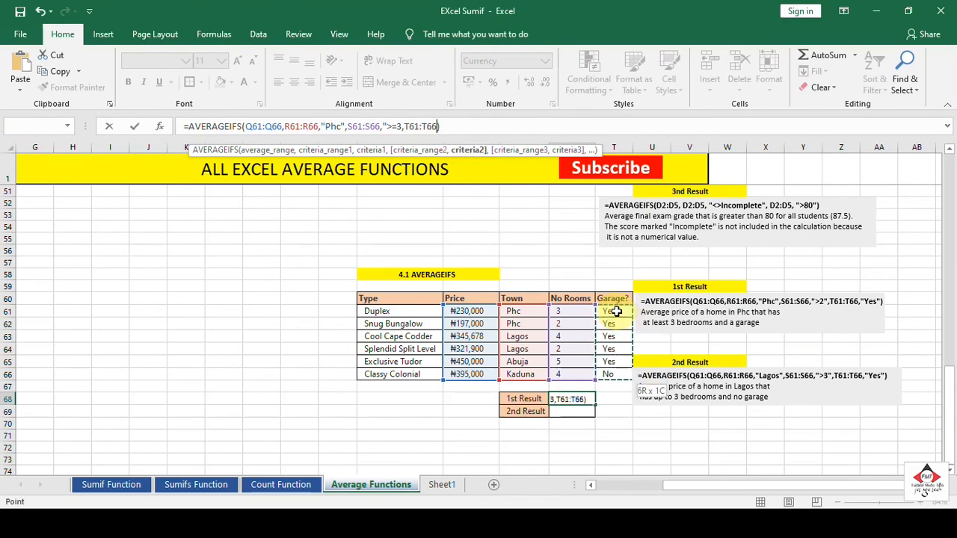
pyautogui.write(',"')
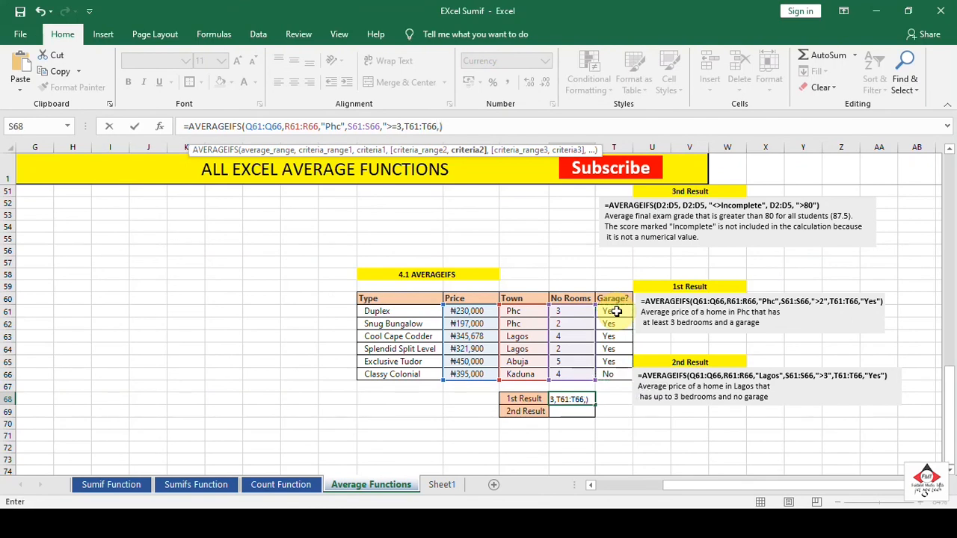
pyautogui.write('Yes')
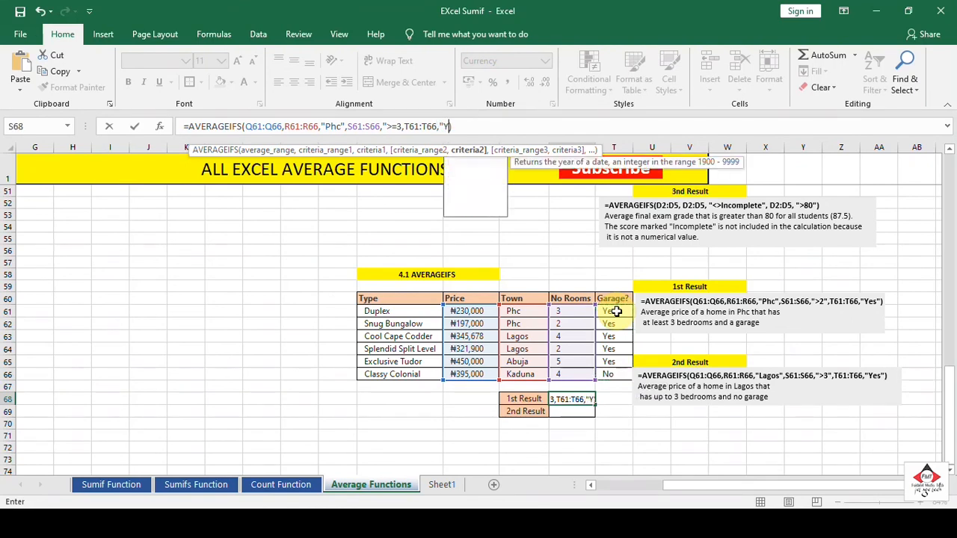
pyautogui.write('")')
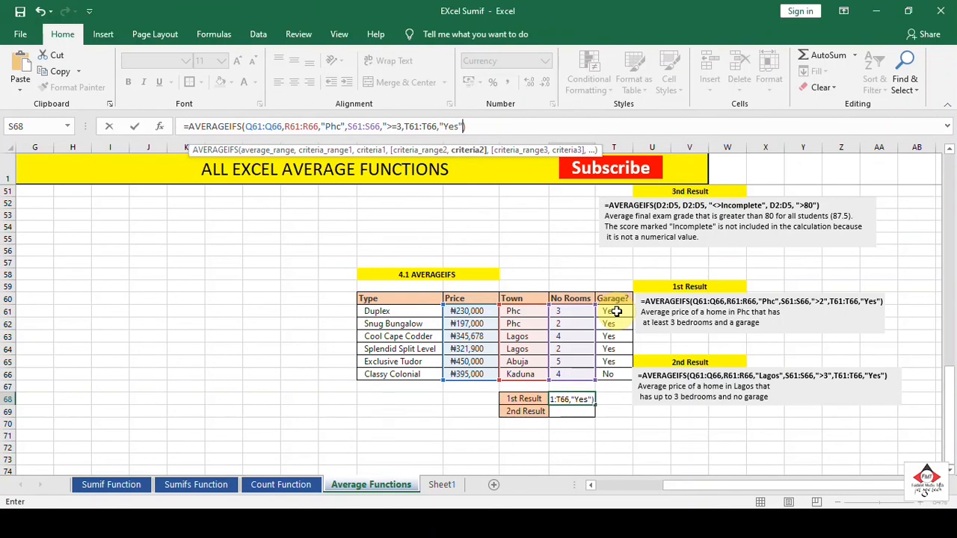
pyautogui.click(490, 128)
pyautogui.press('Return')
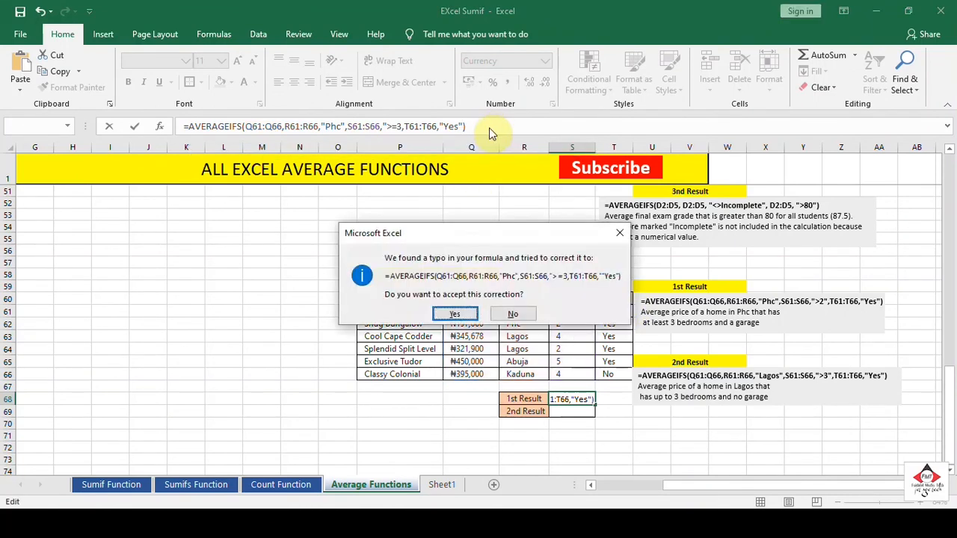
pyautogui.click(454, 314)
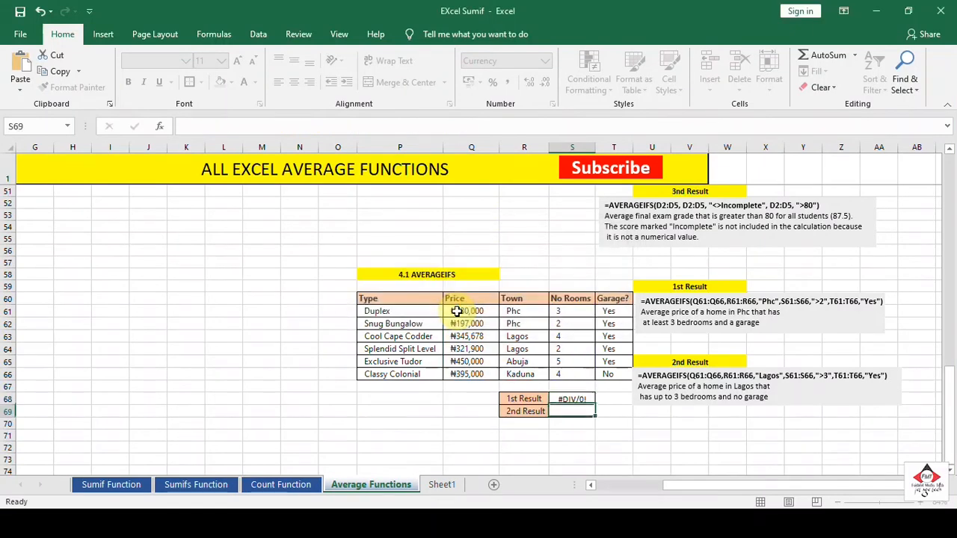
# - Change the Garage? entries for the Duplex and the Snug Bungalow, cells T61 and T62, to NO
pyautogui.click(580, 400)
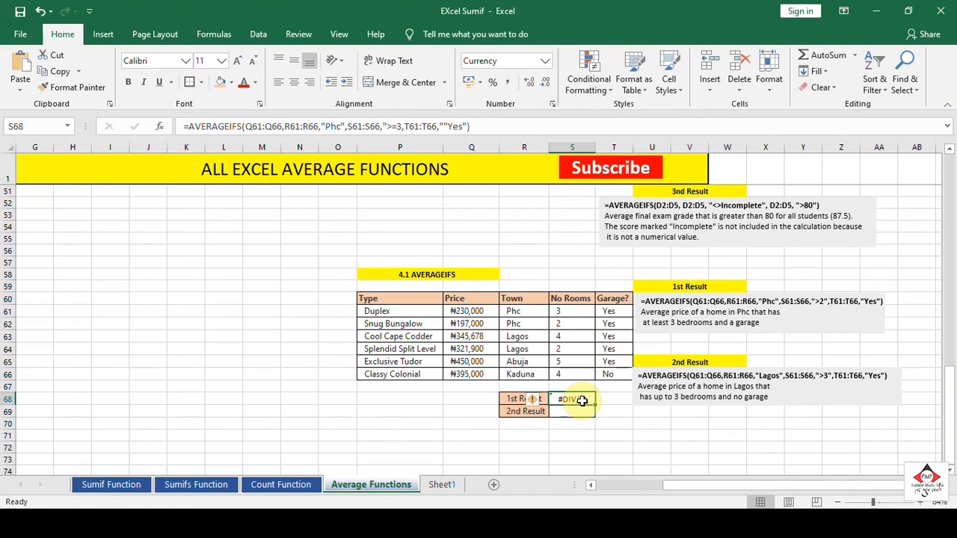
pyautogui.click(616, 315)
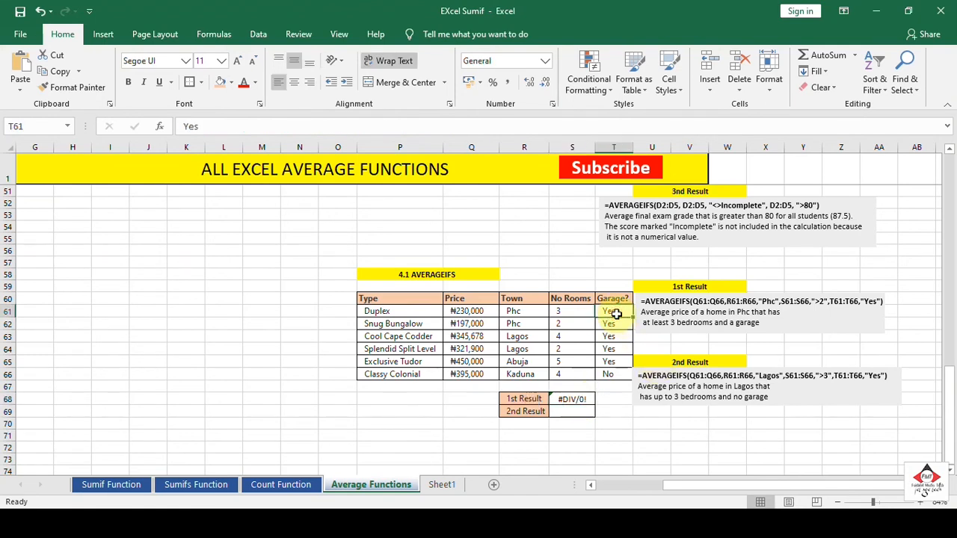
pyautogui.write('NO')
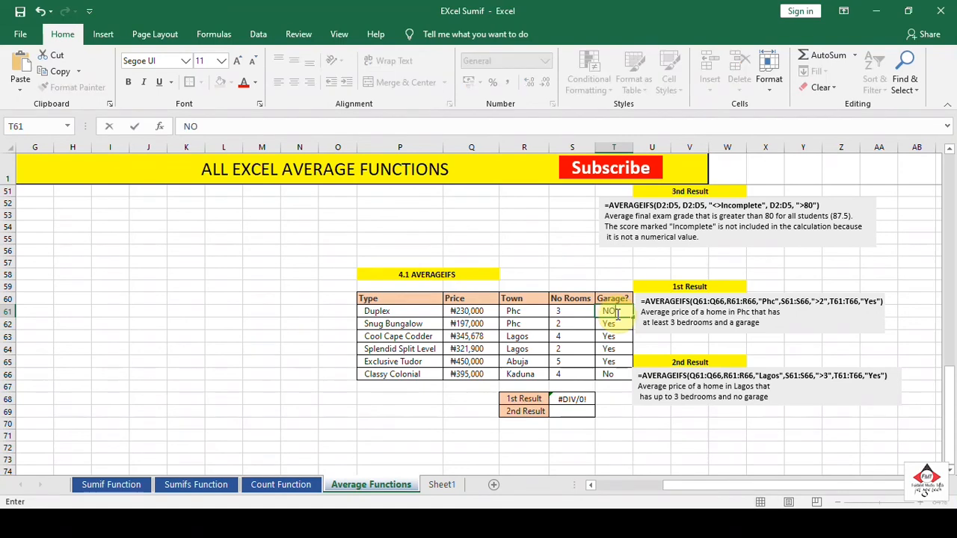
pyautogui.press('Return')
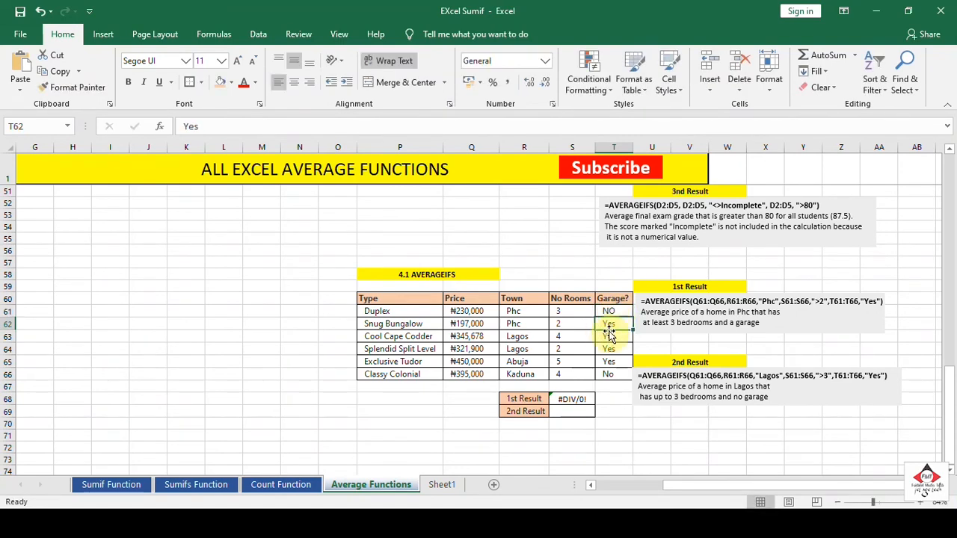
pyautogui.write('NO')
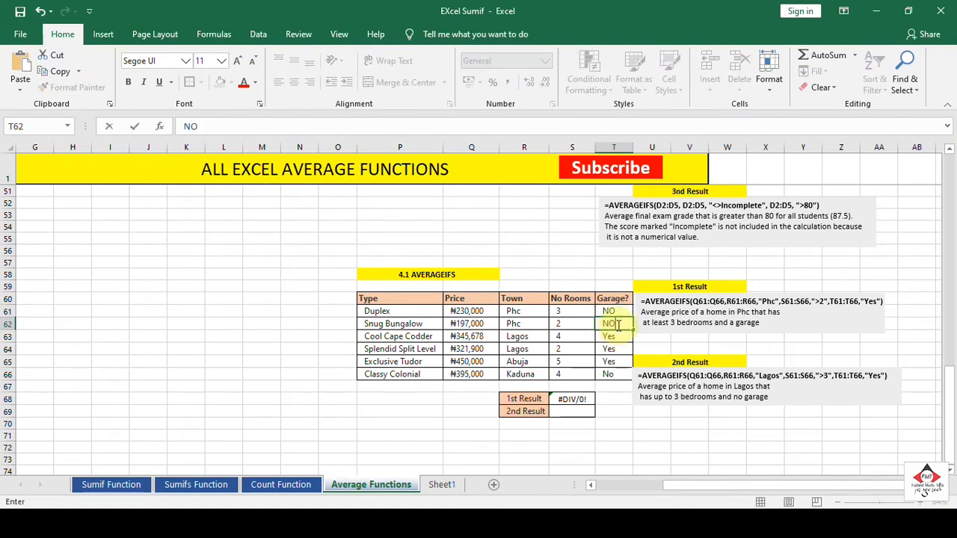
pyautogui.press('Return')
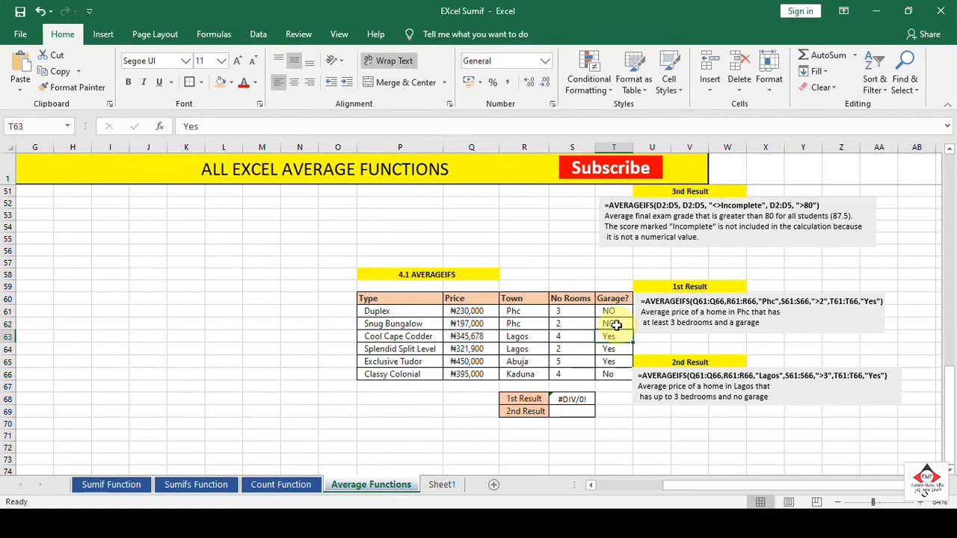
# - Set the No Rooms values of the Snug Bungalow in S62 and the Duplex in S61 to 4
pyautogui.click(566, 313)
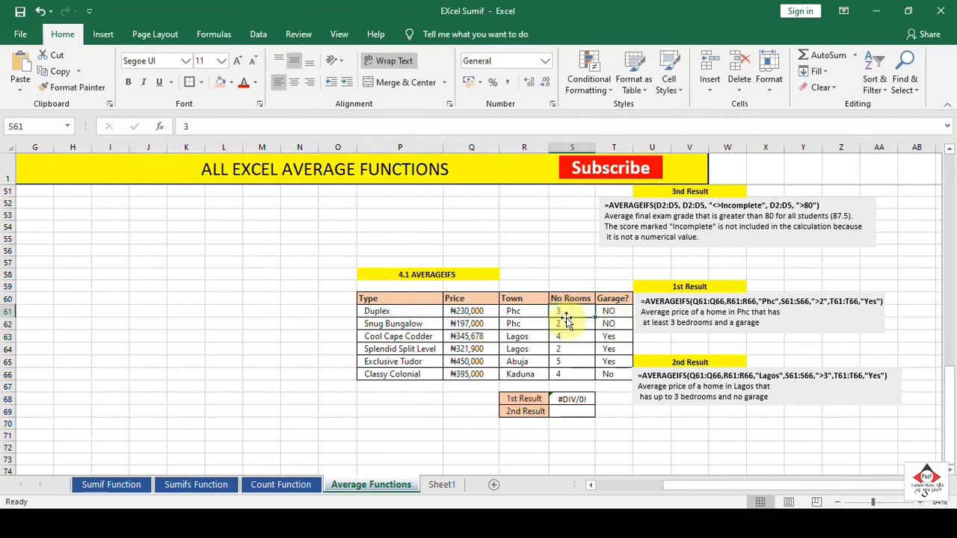
pyautogui.click(566, 323)
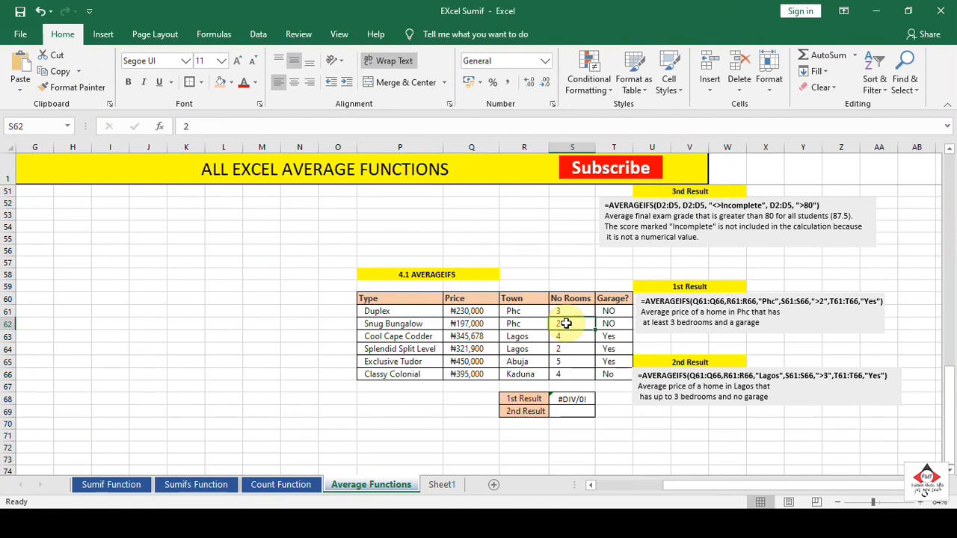
pyautogui.write('4')
pyautogui.press('Return')
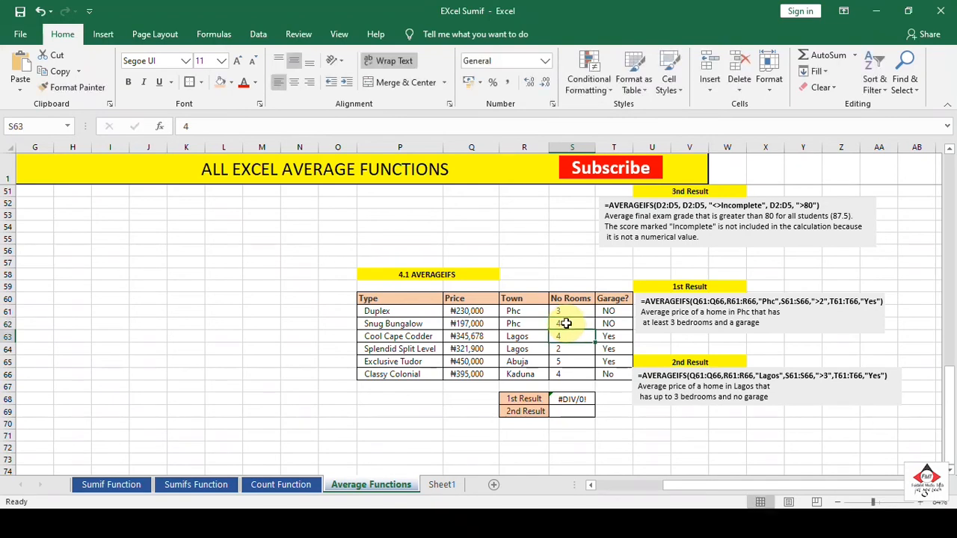
pyautogui.click(580, 310)
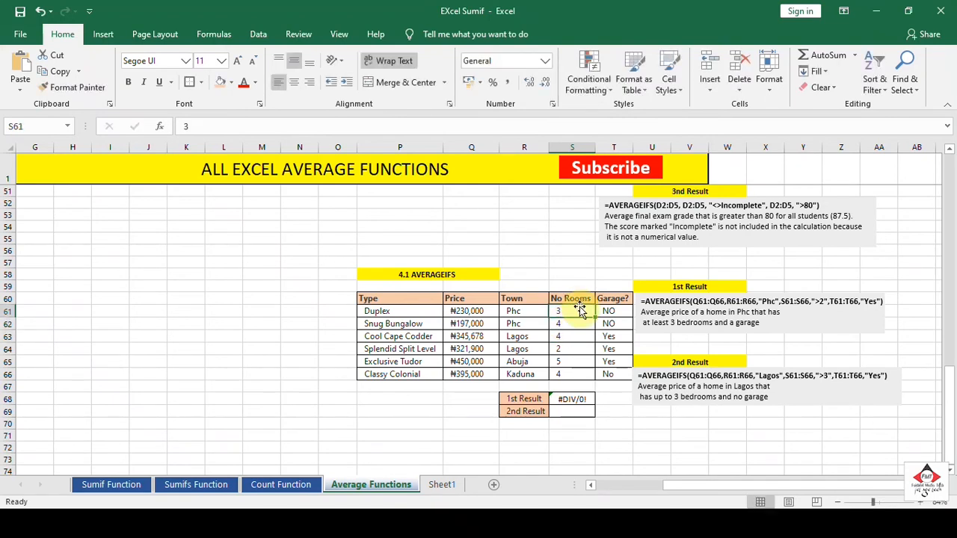
pyautogui.write('4')
pyautogui.press('Return')
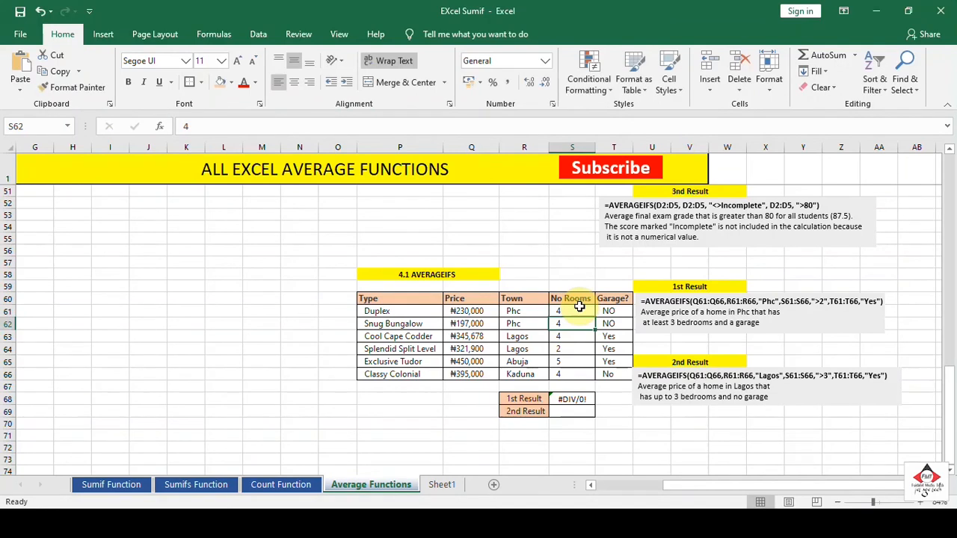
# - Add the missing closing quotation mark after >=3 in the S68 formula and try to enter it, declining the proposed correction
pyautogui.click(579, 400)
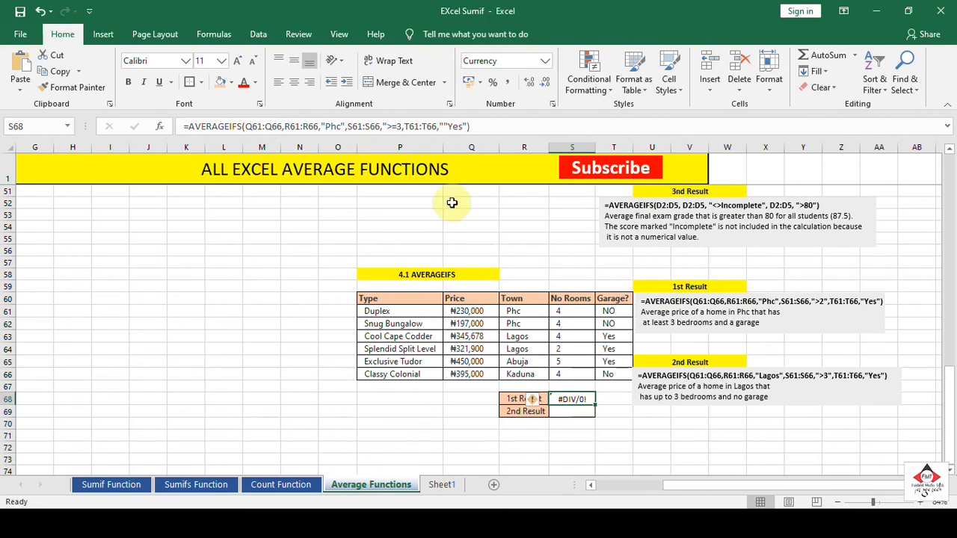
pyautogui.click(402, 127)
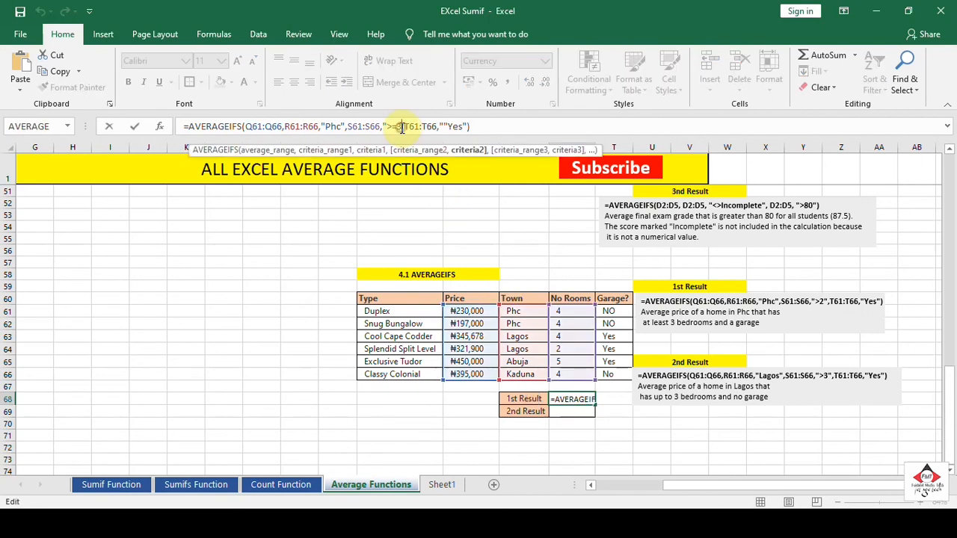
pyautogui.write('",')
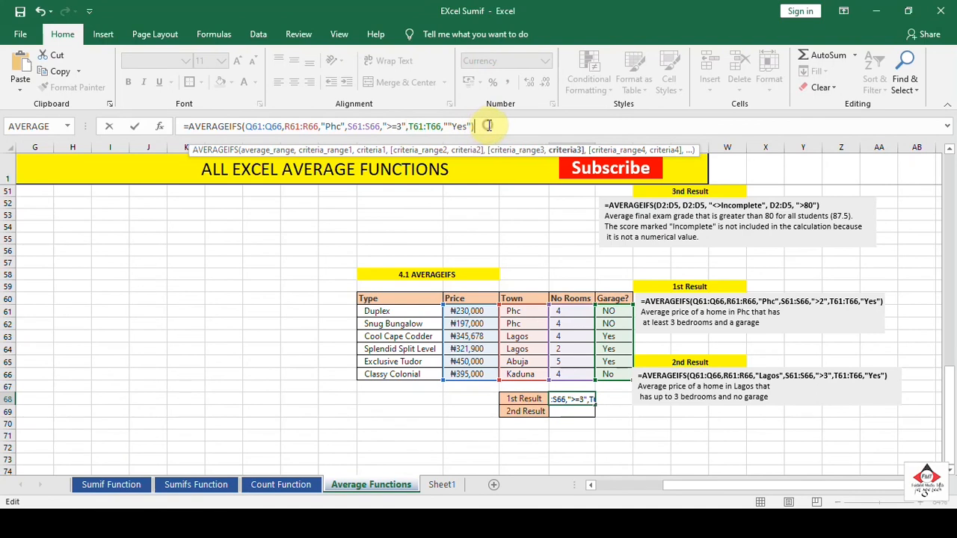
pyautogui.press('Return')
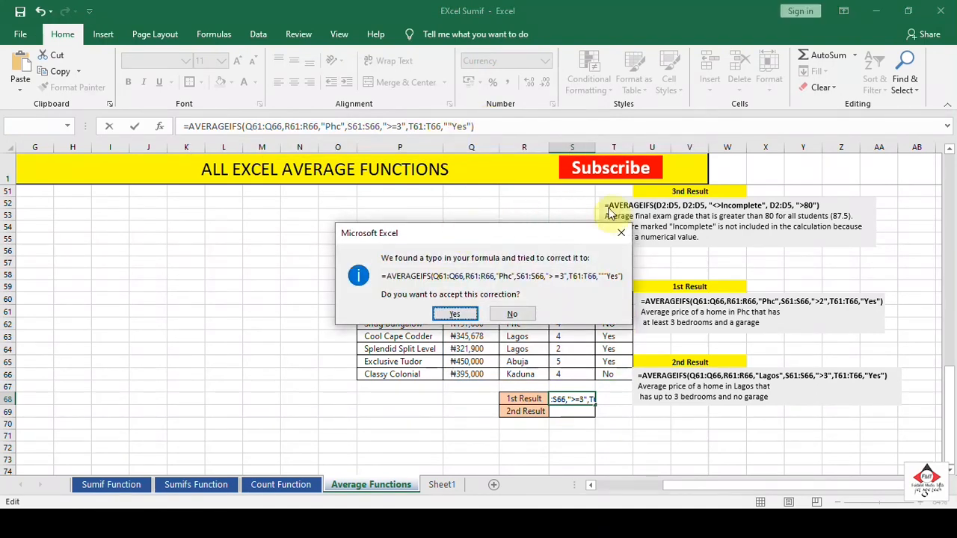
pyautogui.click(621, 234)
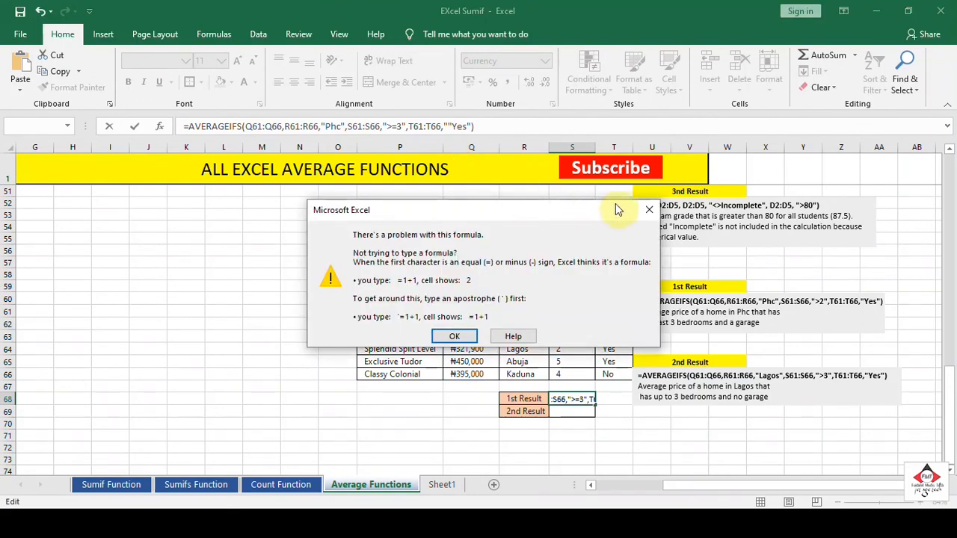
pyautogui.click(647, 209)
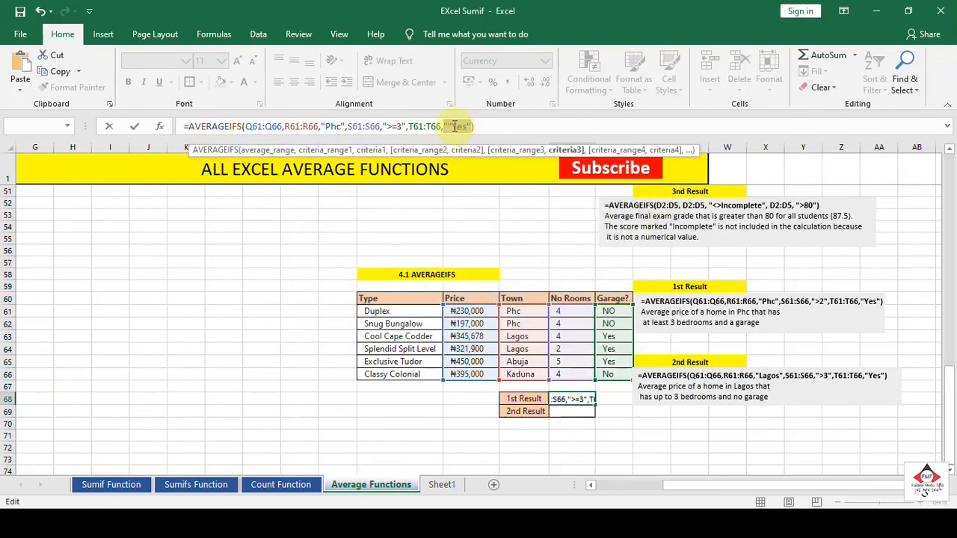
# - Remove the extra quotation mark before "Yes" in the S68 formula and enter the formula
pyautogui.click(450, 127)
pyautogui.press('BackSpace')
pyautogui.press('BackSpace')
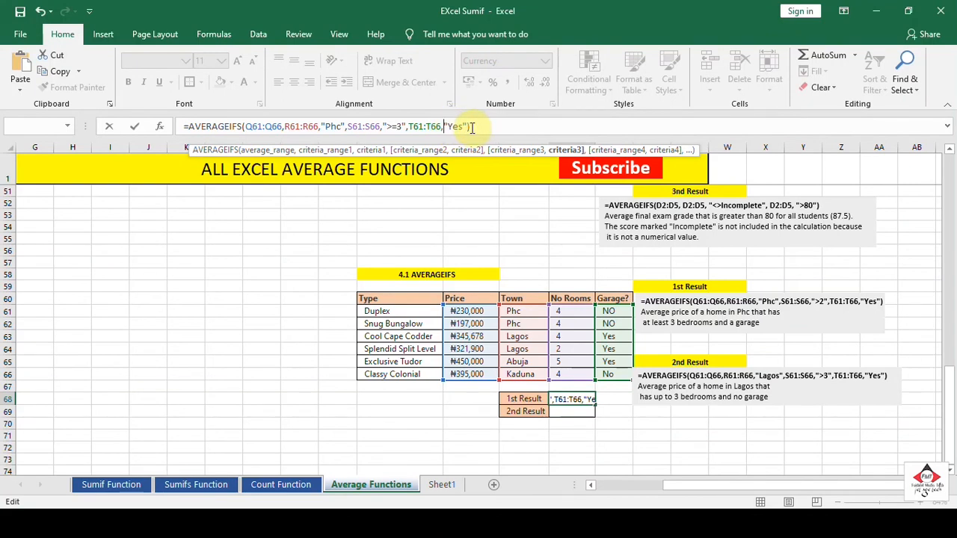
pyautogui.click(470, 127)
pyautogui.click(472, 127)
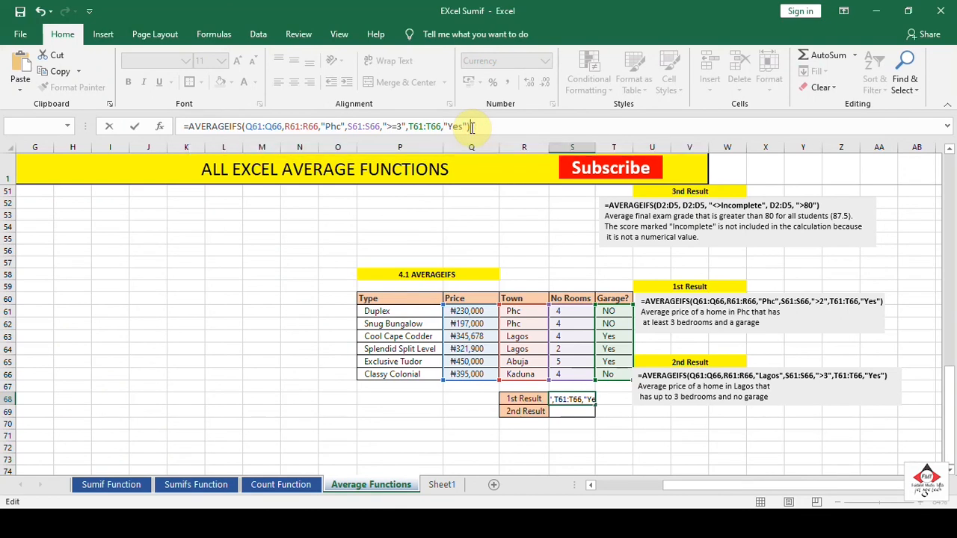
pyautogui.press('Return')
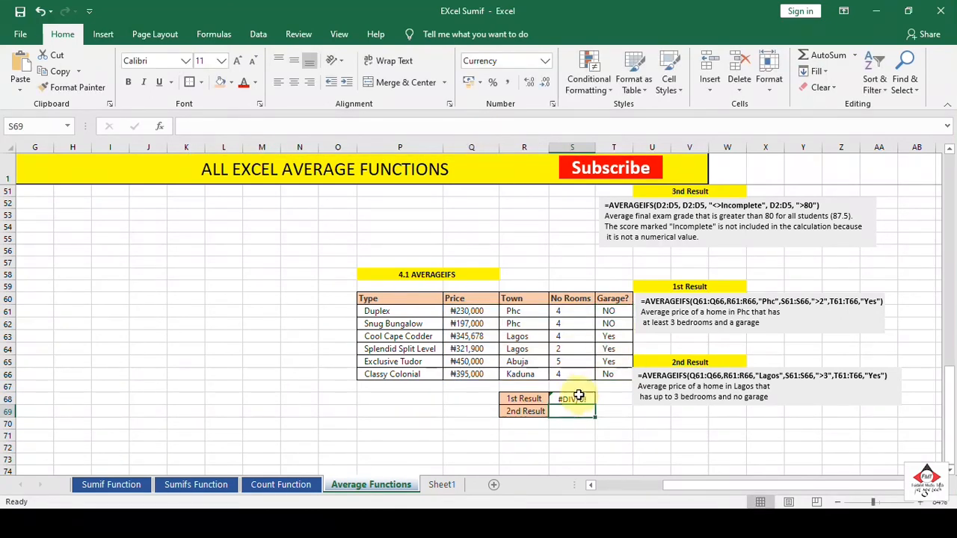
# - Change the No Rooms criteria in the S68 AVERAGEIFS formula to ">2" and enter the formula
pyautogui.click(571, 400)
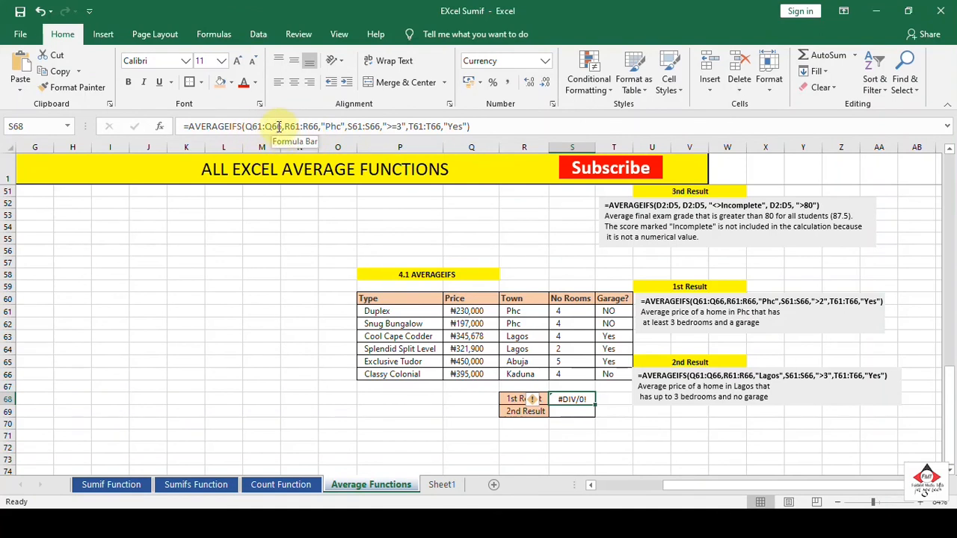
pyautogui.click(395, 127)
pyautogui.press('BackSpace')
pyautogui.write('3')
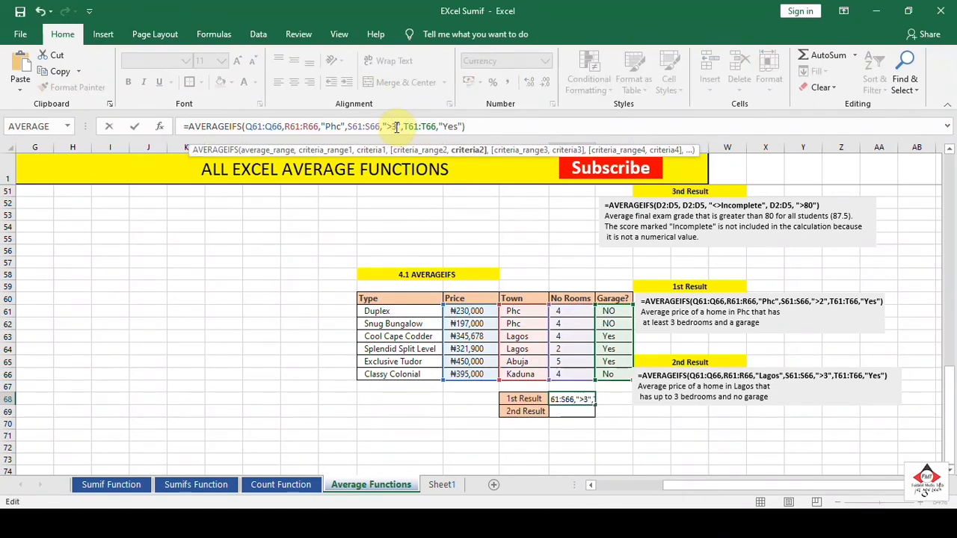
pyautogui.press('BackSpace')
pyautogui.write('2')
pyautogui.click(488, 131)
pyautogui.press('Return')
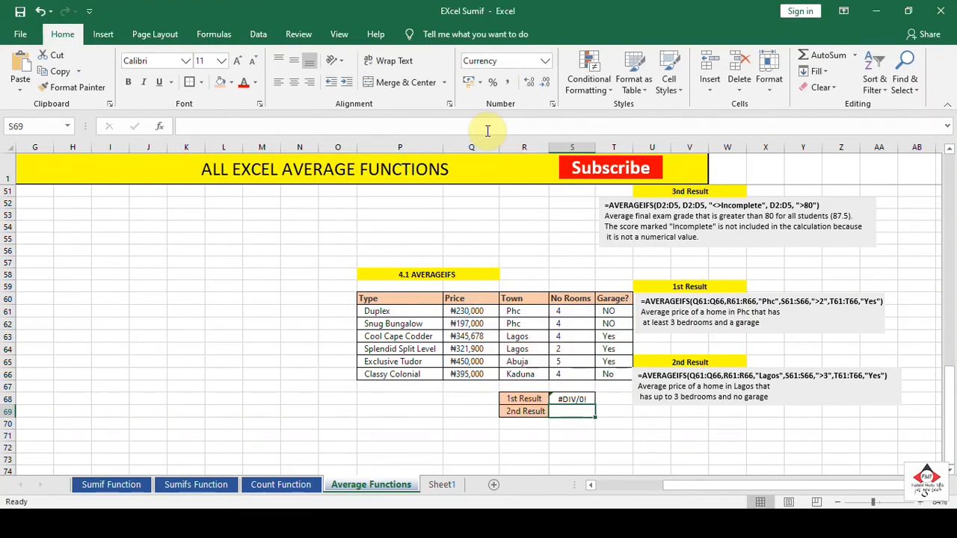
pyautogui.click(579, 400)
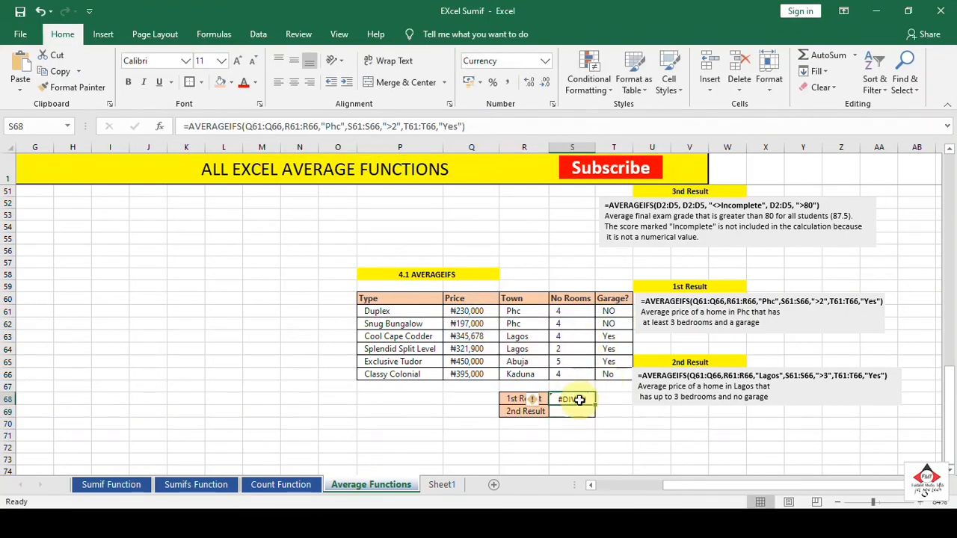
# - Set the Garage? entry to Yes for the Duplex in T61 and to yes for the Snug Bungalow in T62
pyautogui.click(615, 315)
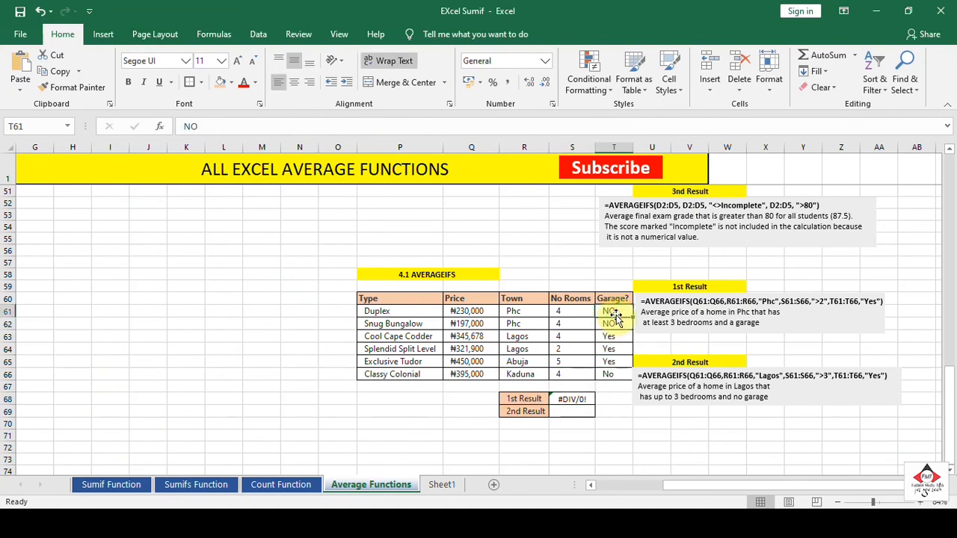
pyautogui.write('Yes')
pyautogui.press('Return')
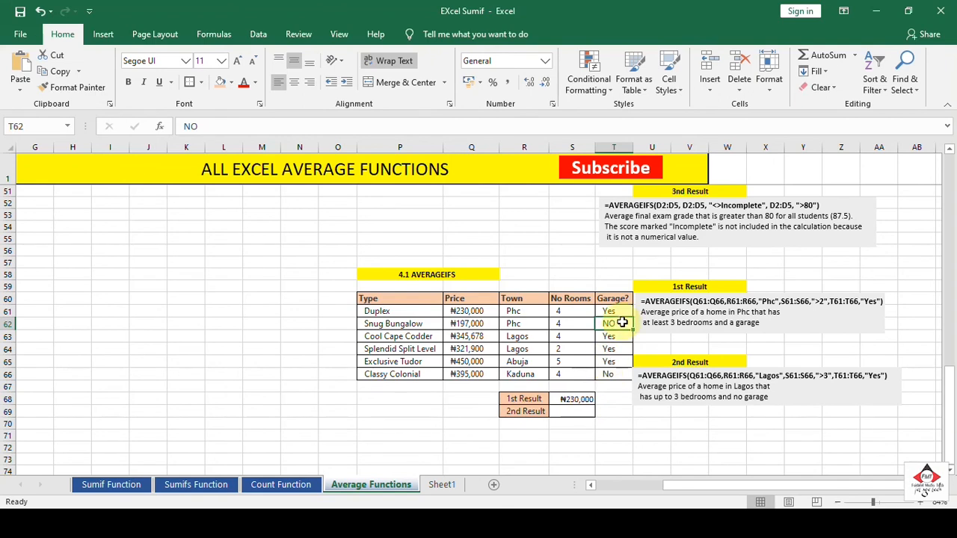
pyautogui.write('yes')
pyautogui.press('Return')
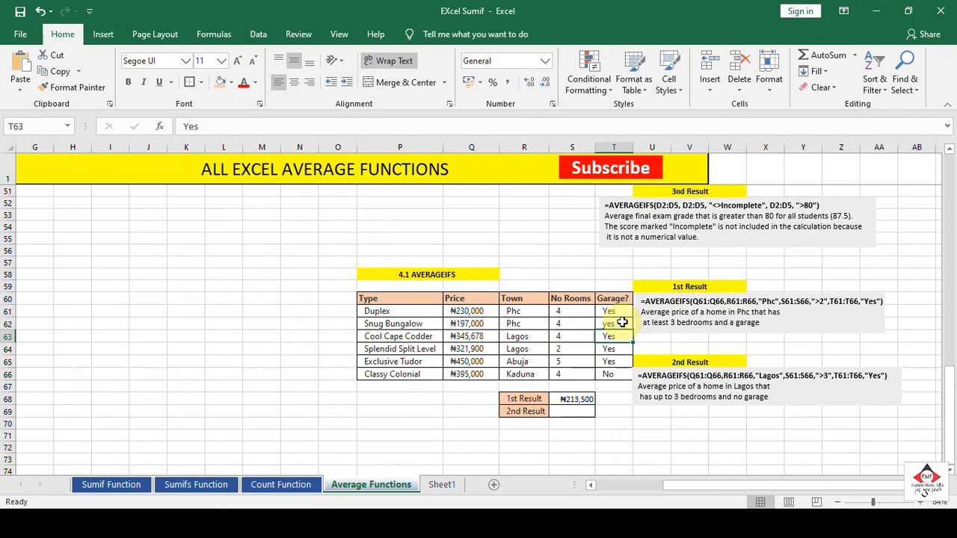
# - Set the Snug Bungalow's No Rooms value in S62 to 2 and select the Duplex's No Rooms cell S61
pyautogui.click(608, 323)
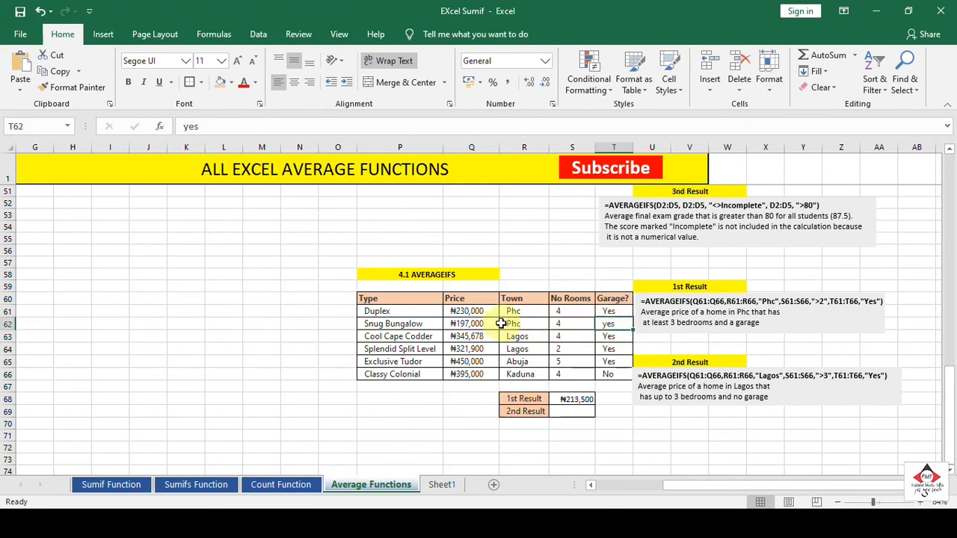
pyautogui.click(466, 323)
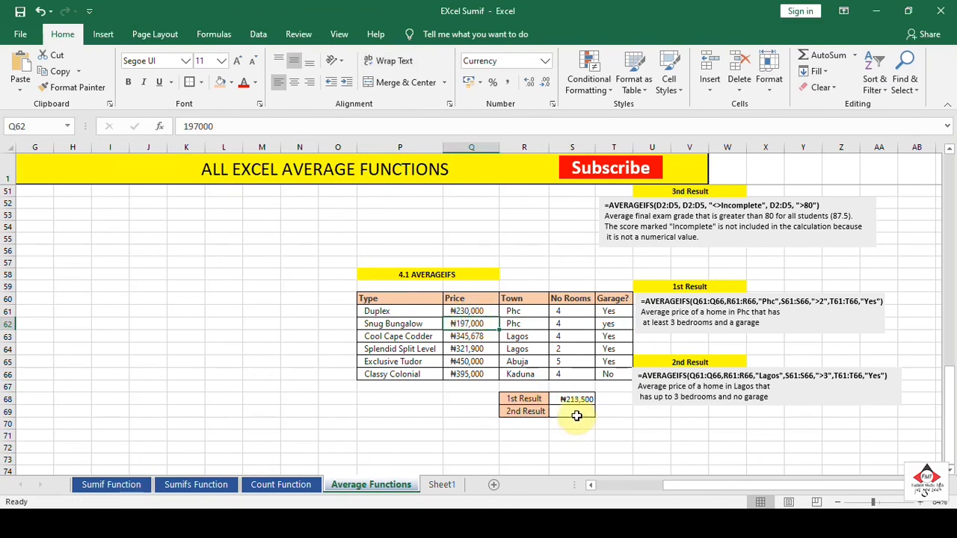
pyautogui.click(559, 326)
pyautogui.write('2')
pyautogui.press('Return')
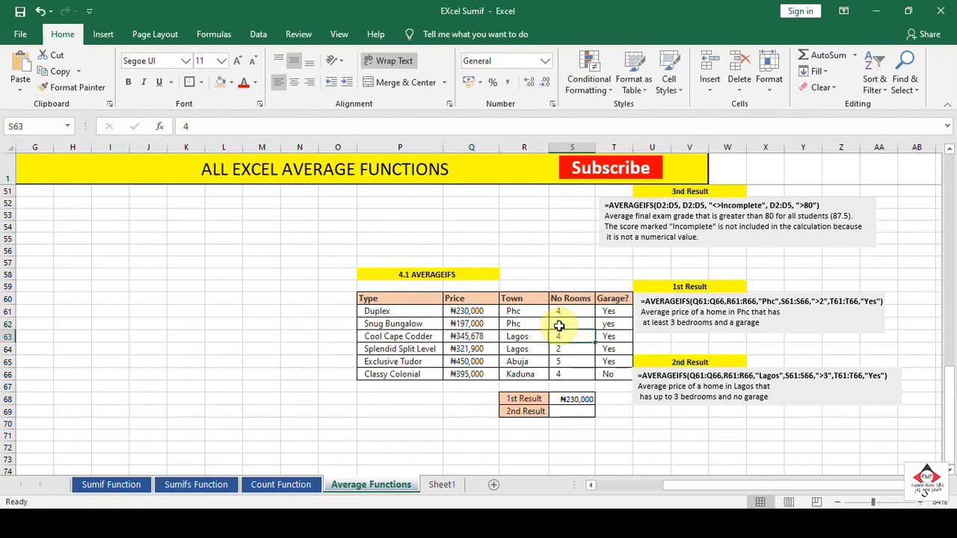
pyautogui.click(577, 313)
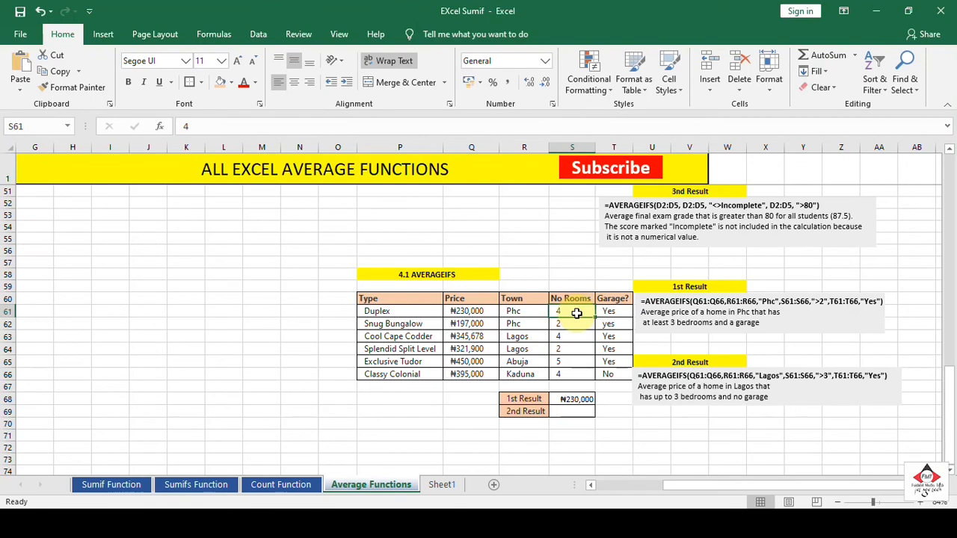